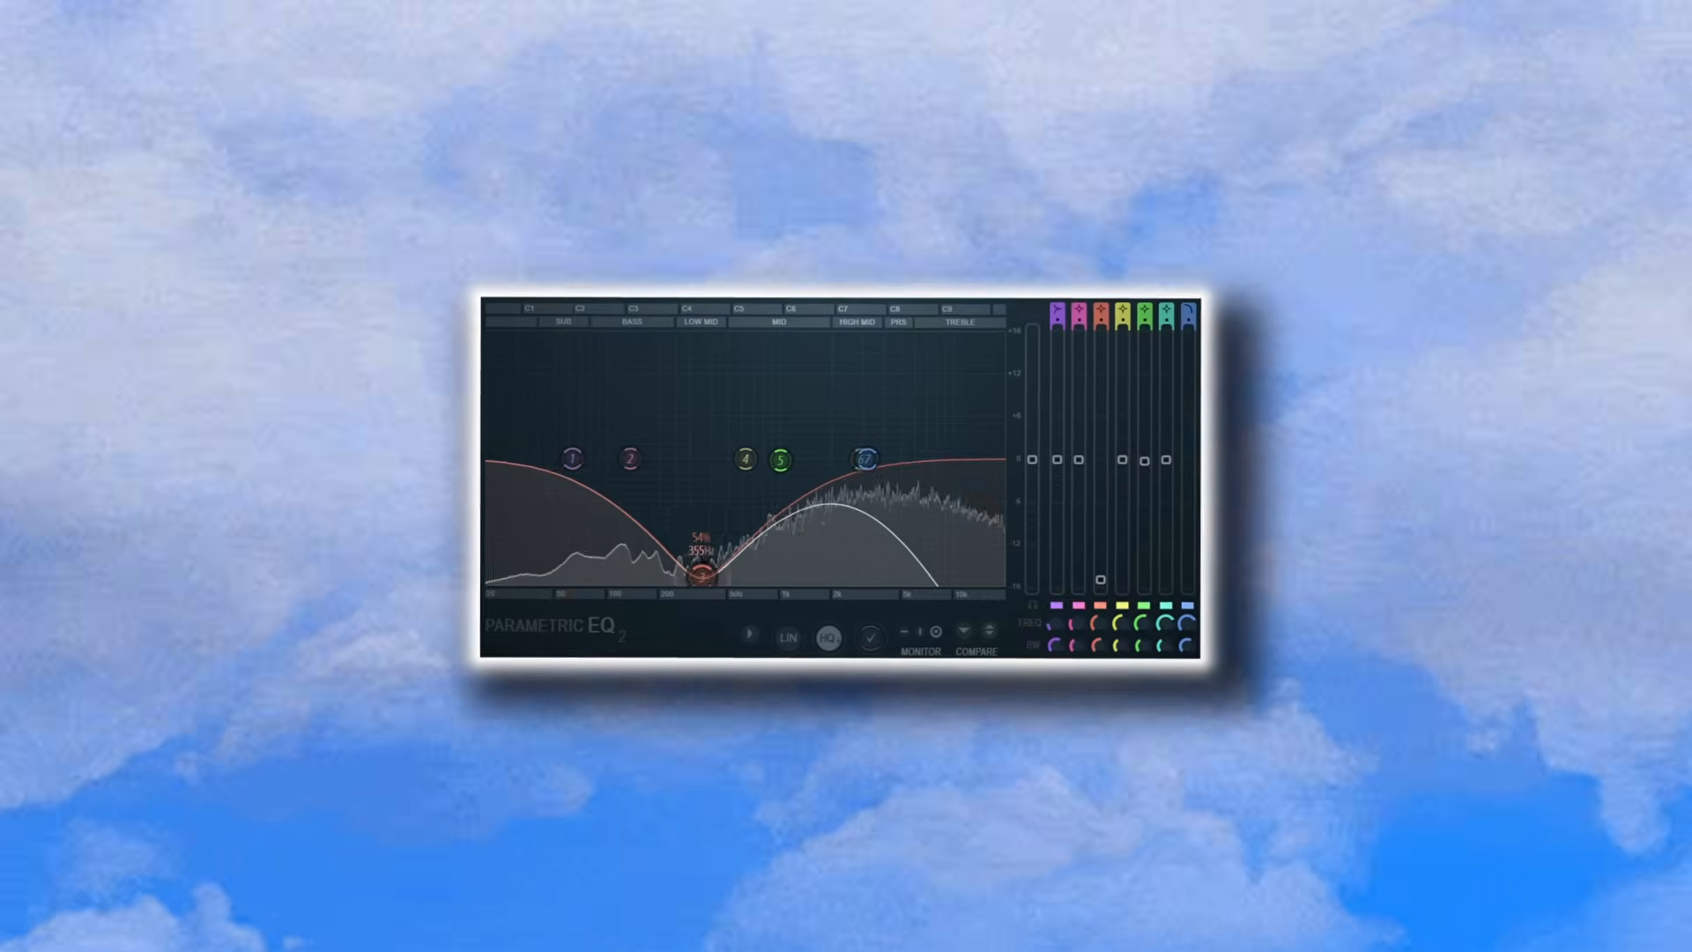
Cut the low mids around 355 Hz with band 3 of the parametric EQ
left_click_drag(708, 589, 713, 592)
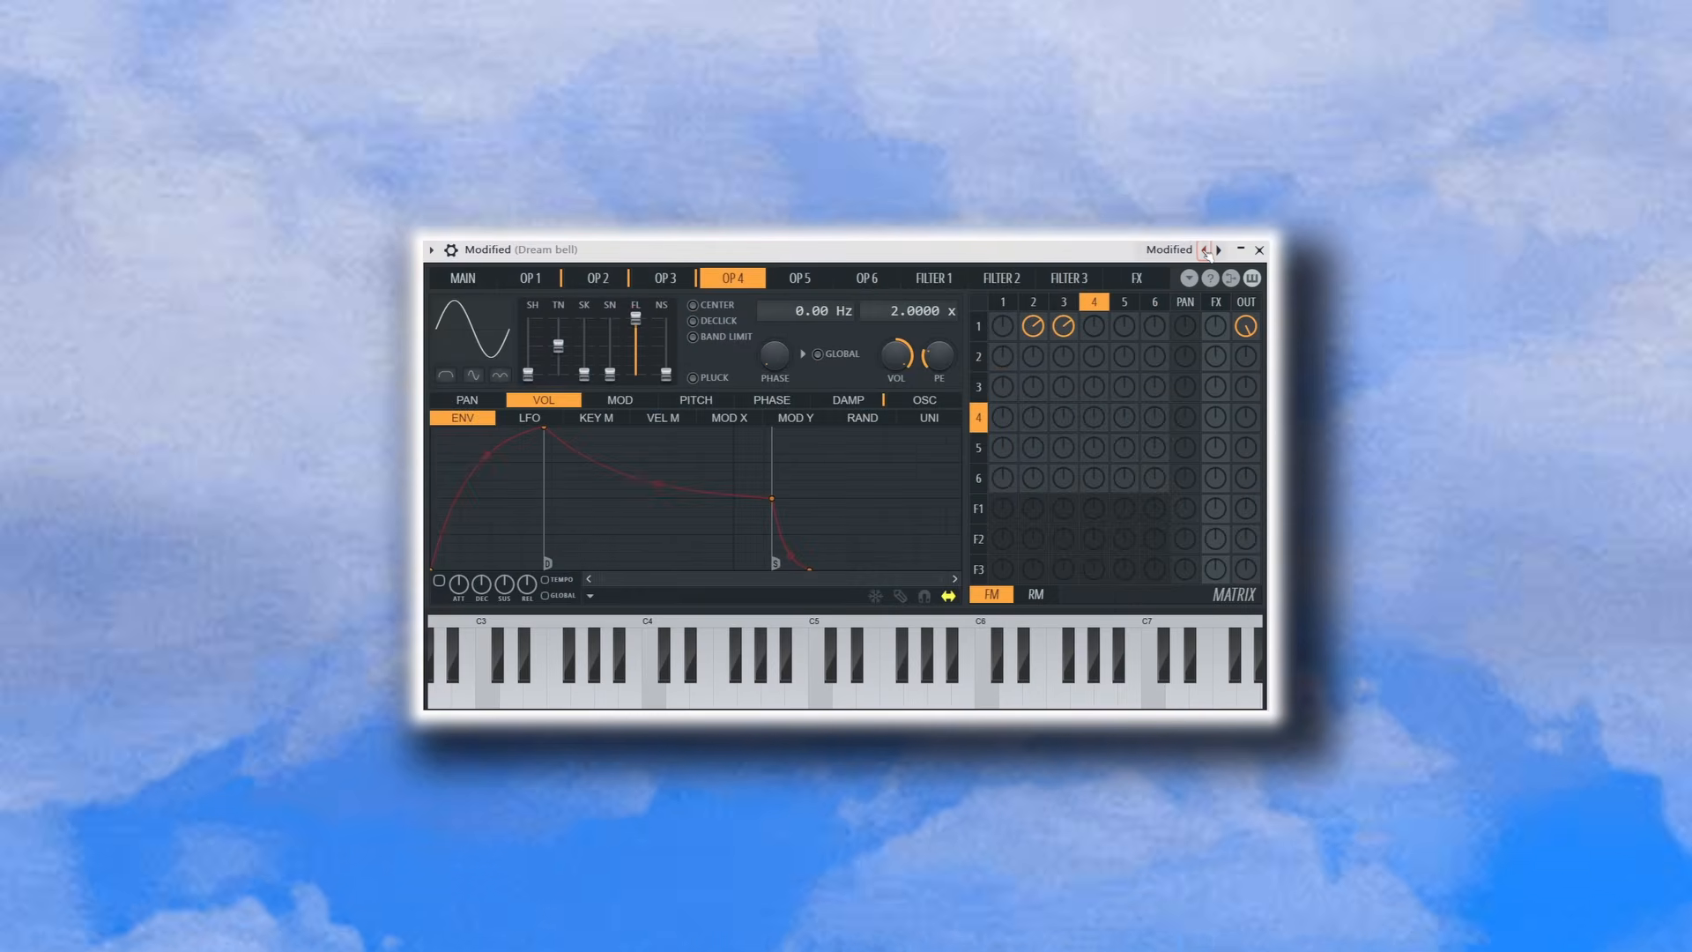
Go back through the synth's presets from Modified to choose a sound for the Dream bell channel
left_click(1205, 250)
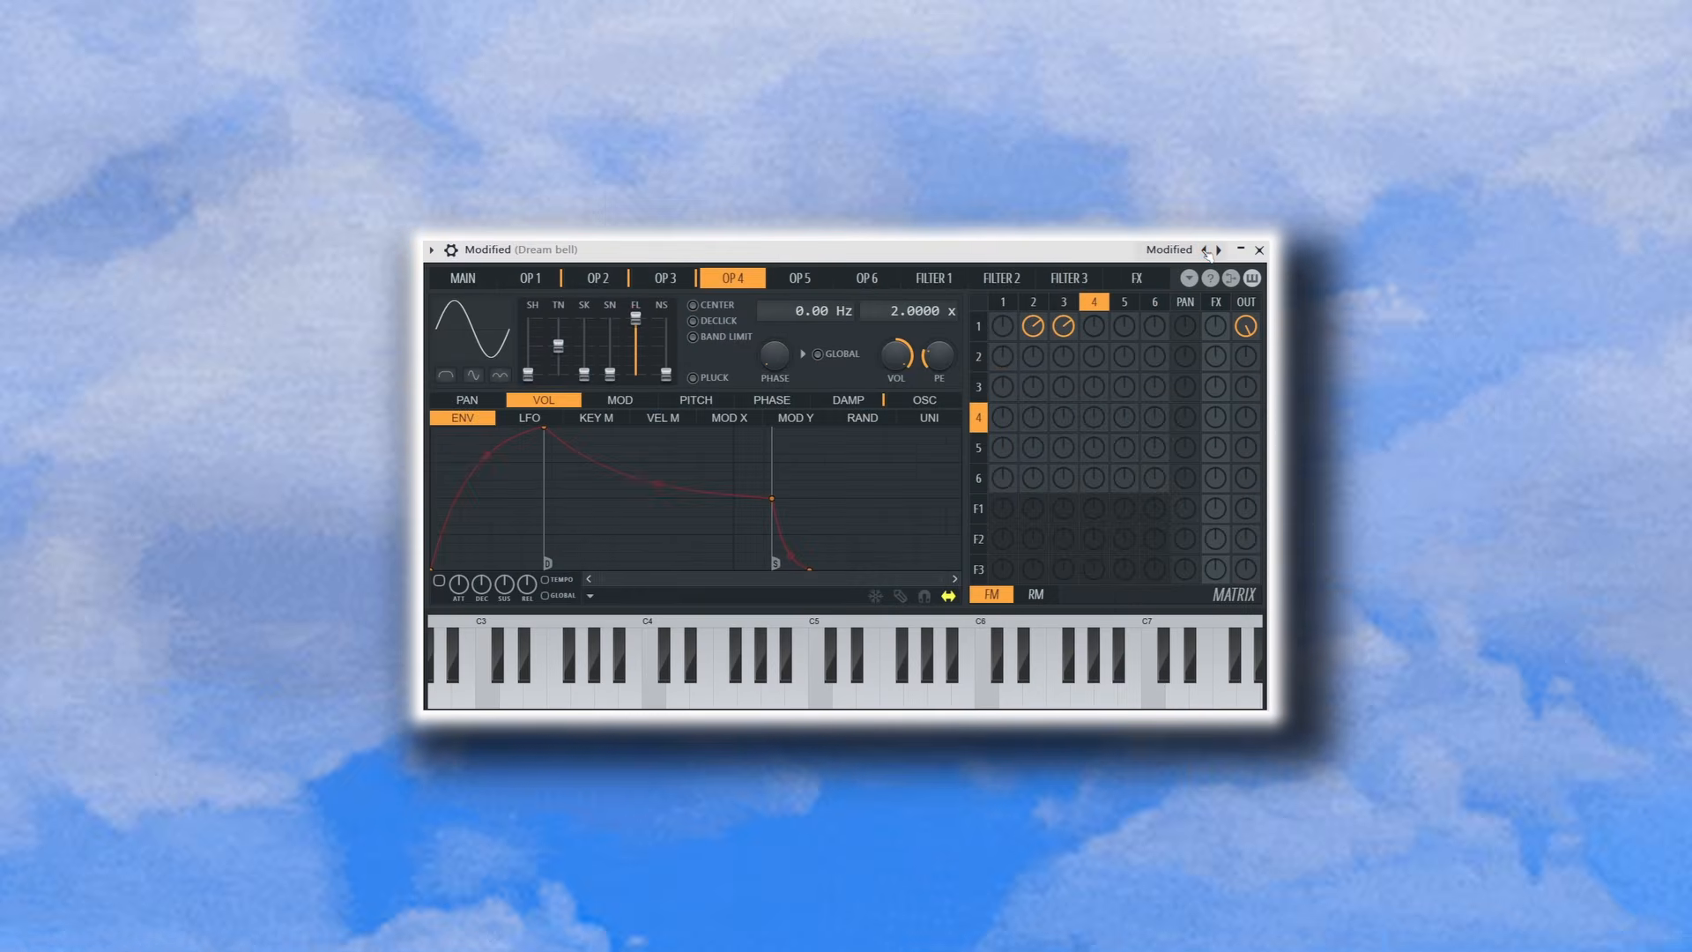
left_click(1206, 250)
left_click(1205, 251)
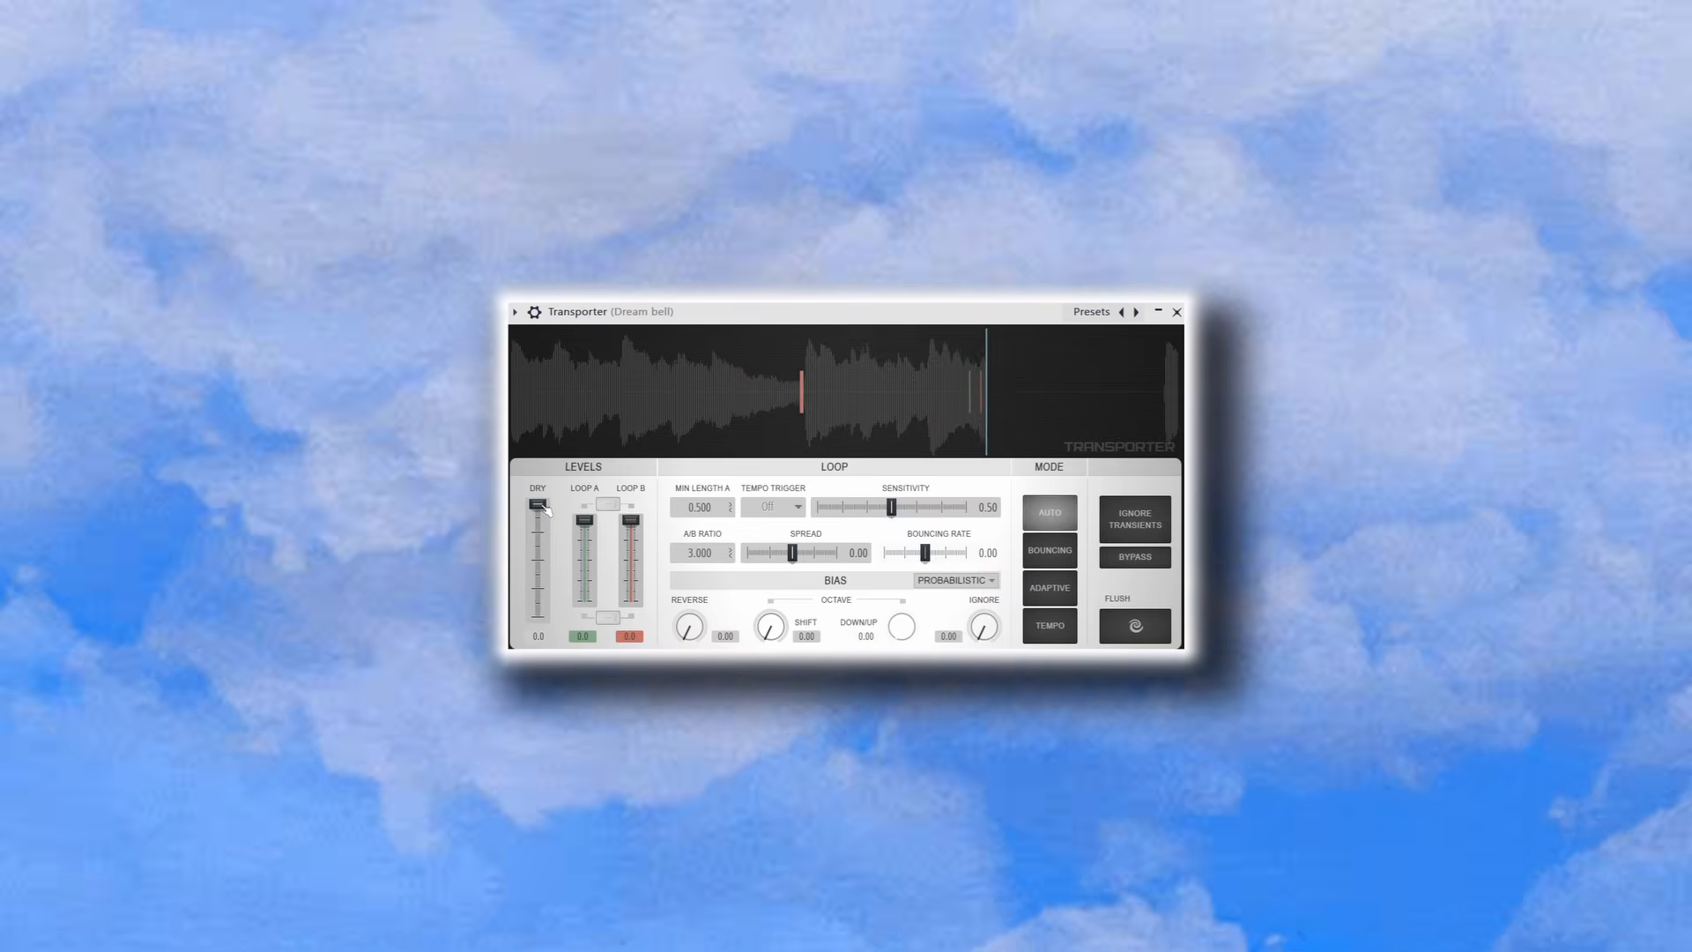
Lower Transporter's dry level to -INF and set the loop spread to -0.32
left_click_drag(538, 504, 537, 617)
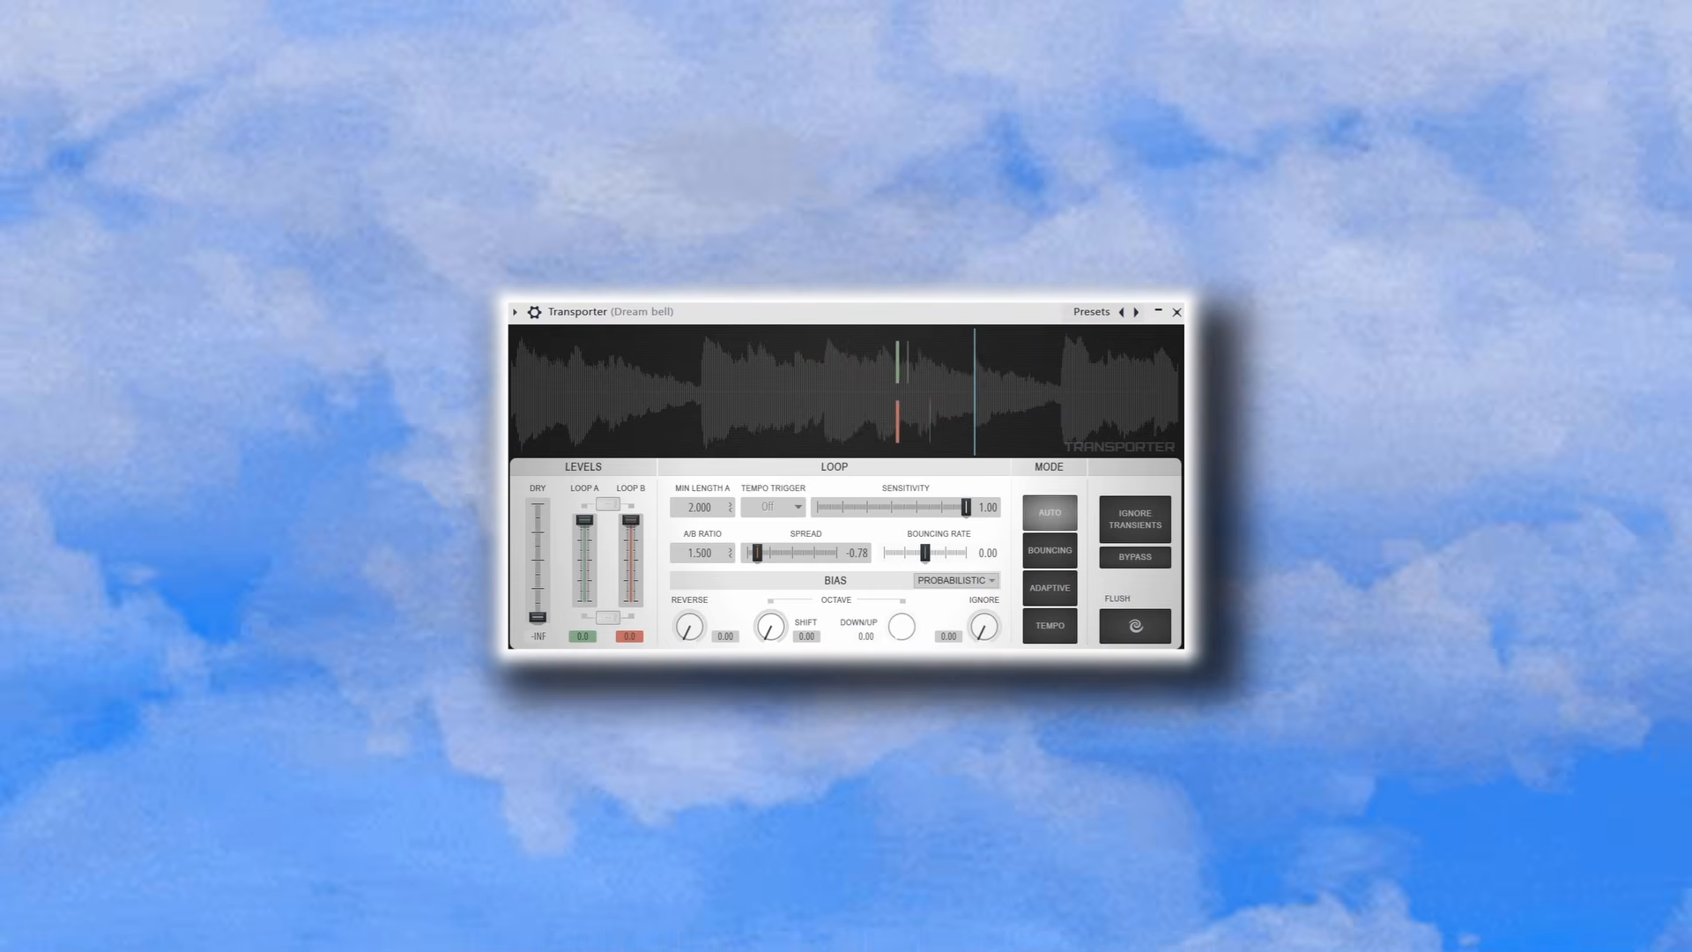
left_click_drag(768, 553, 769, 553)
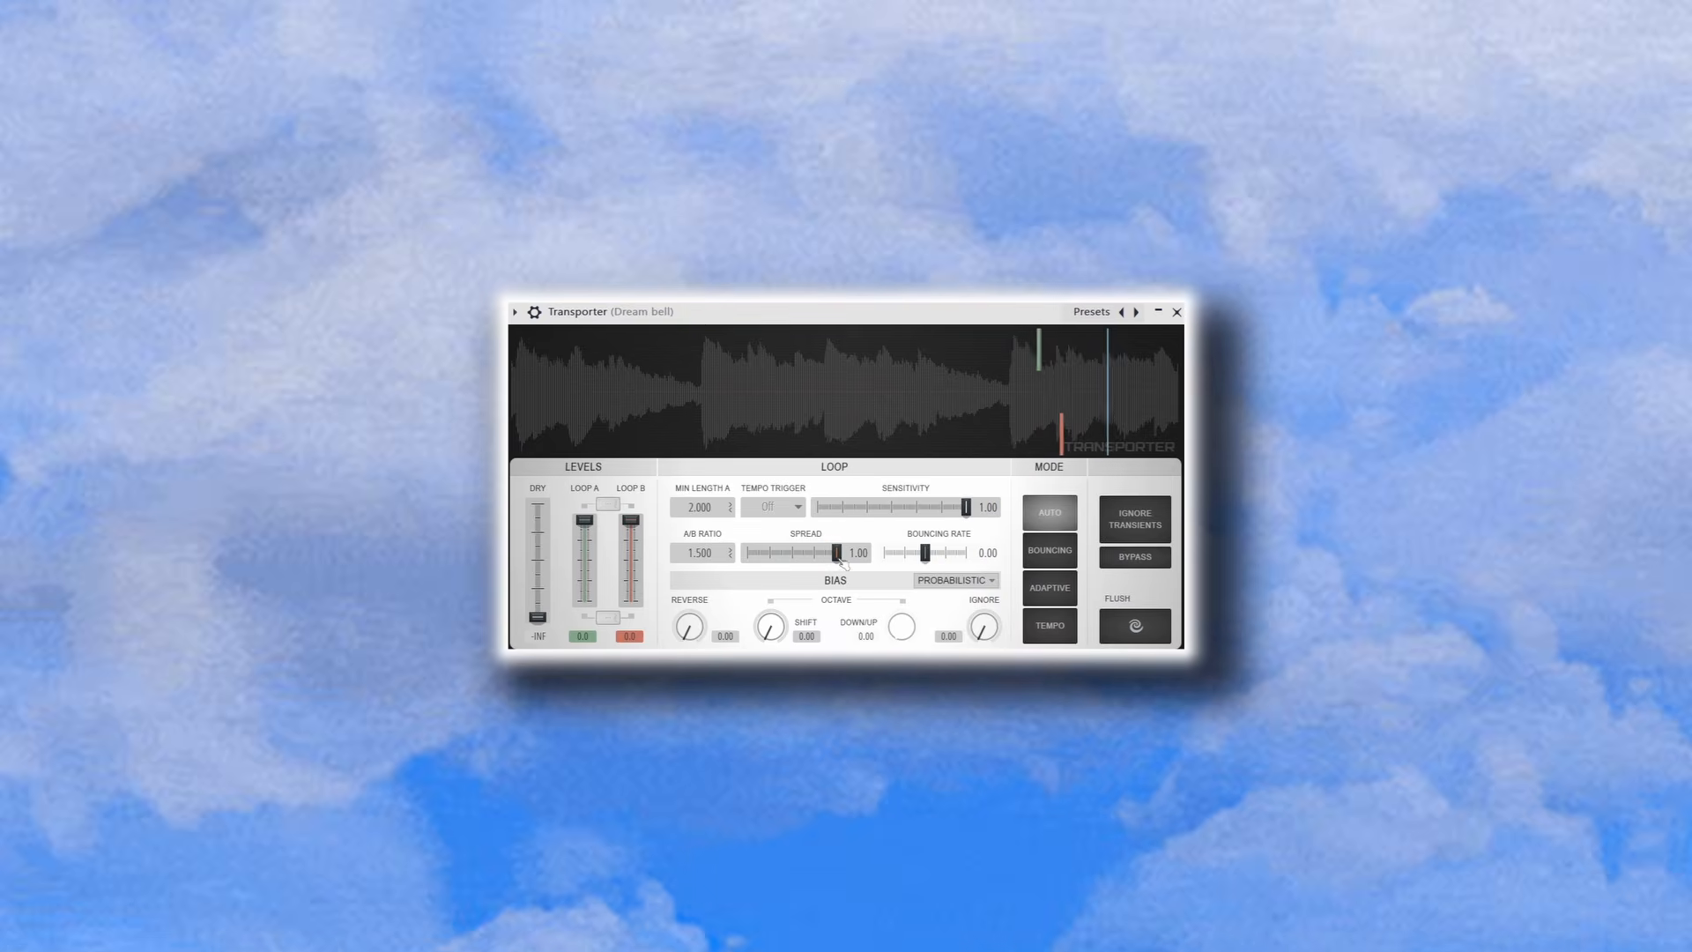
left_click_drag(842, 564, 778, 552)
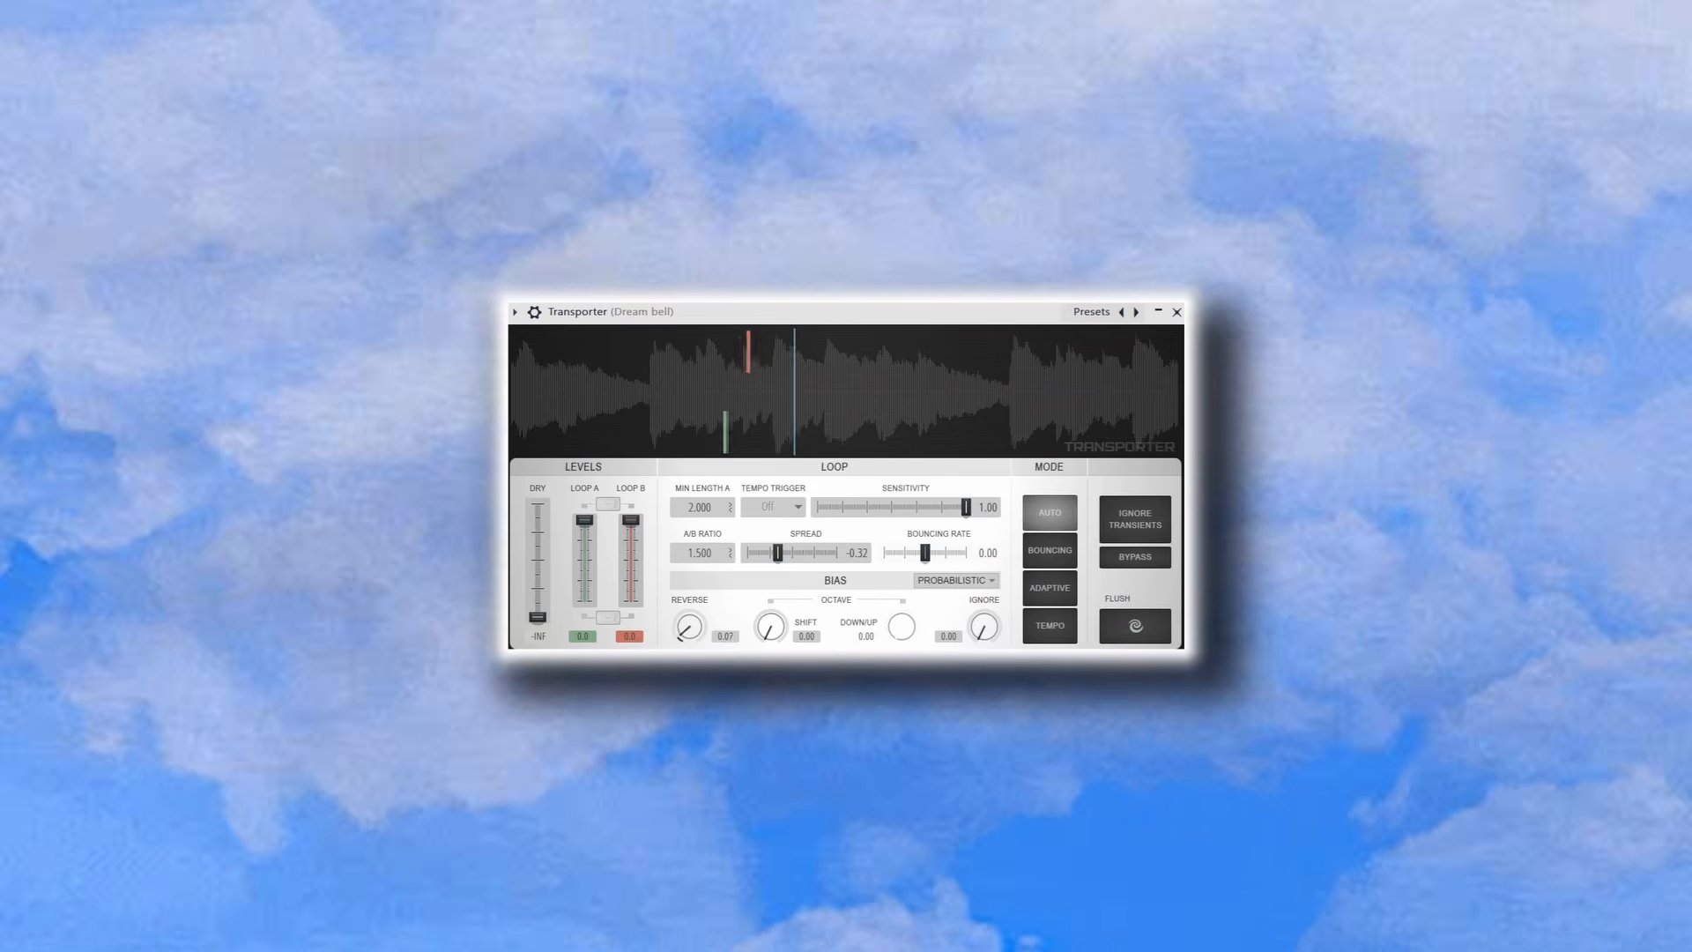
Set Transporter's reverse bias to 0.23 and octave shift to 0.69, and raise the octave down/up bias
left_click_drag(689, 626, 689, 611)
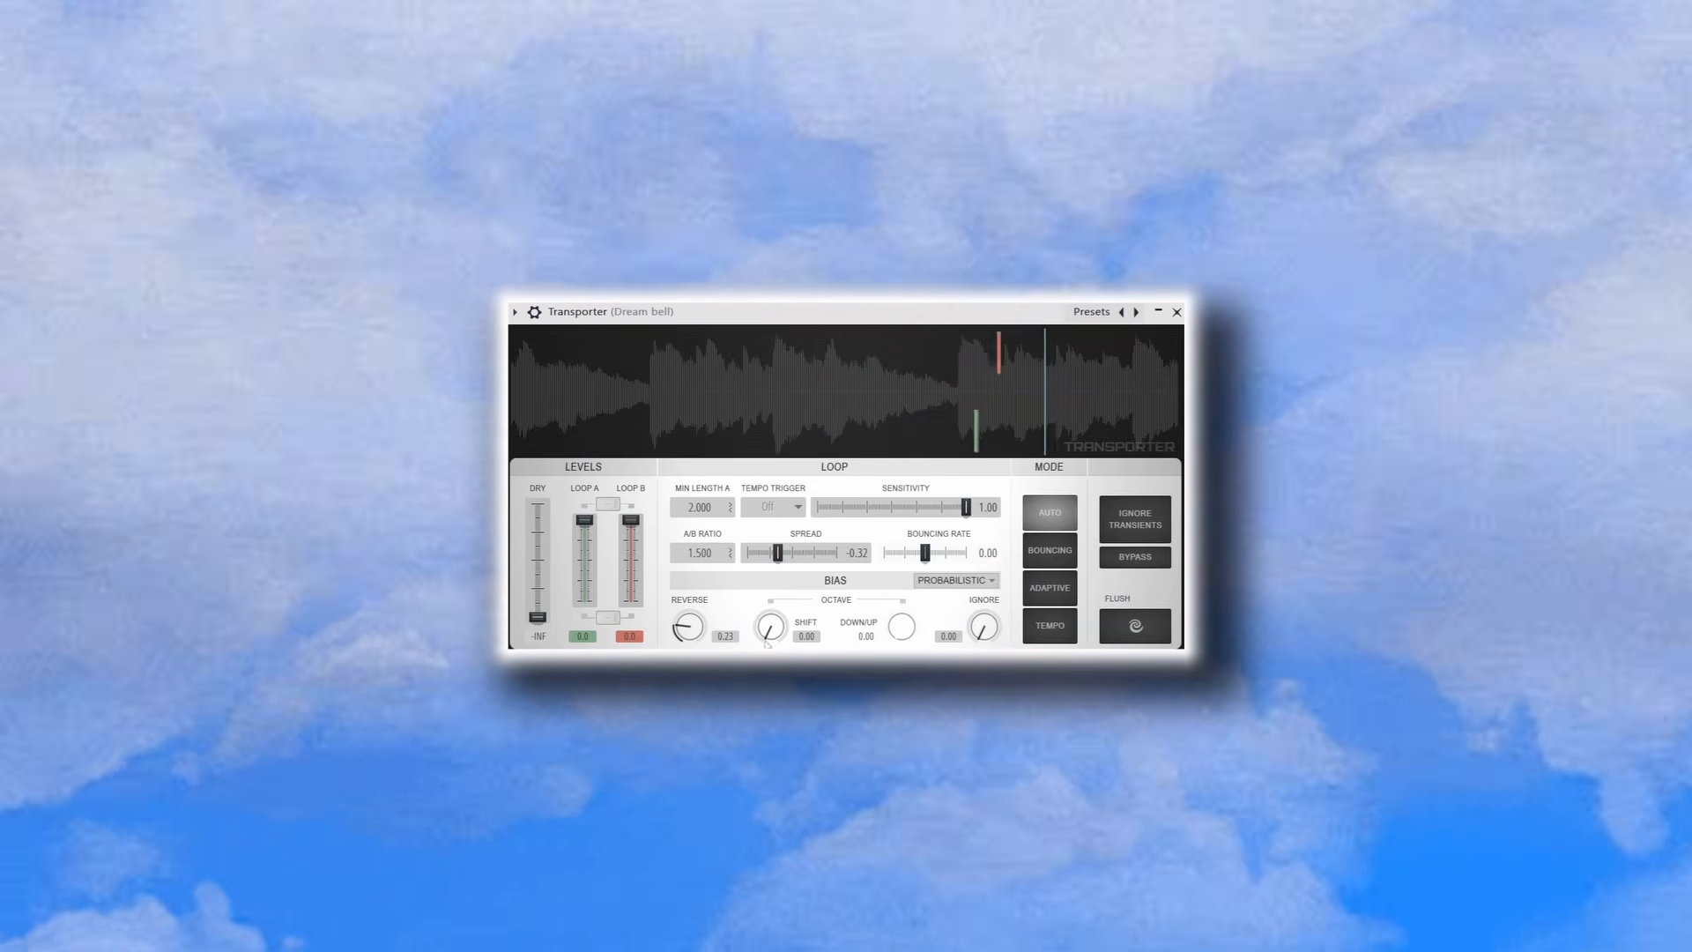
left_click_drag(771, 622, 772, 560)
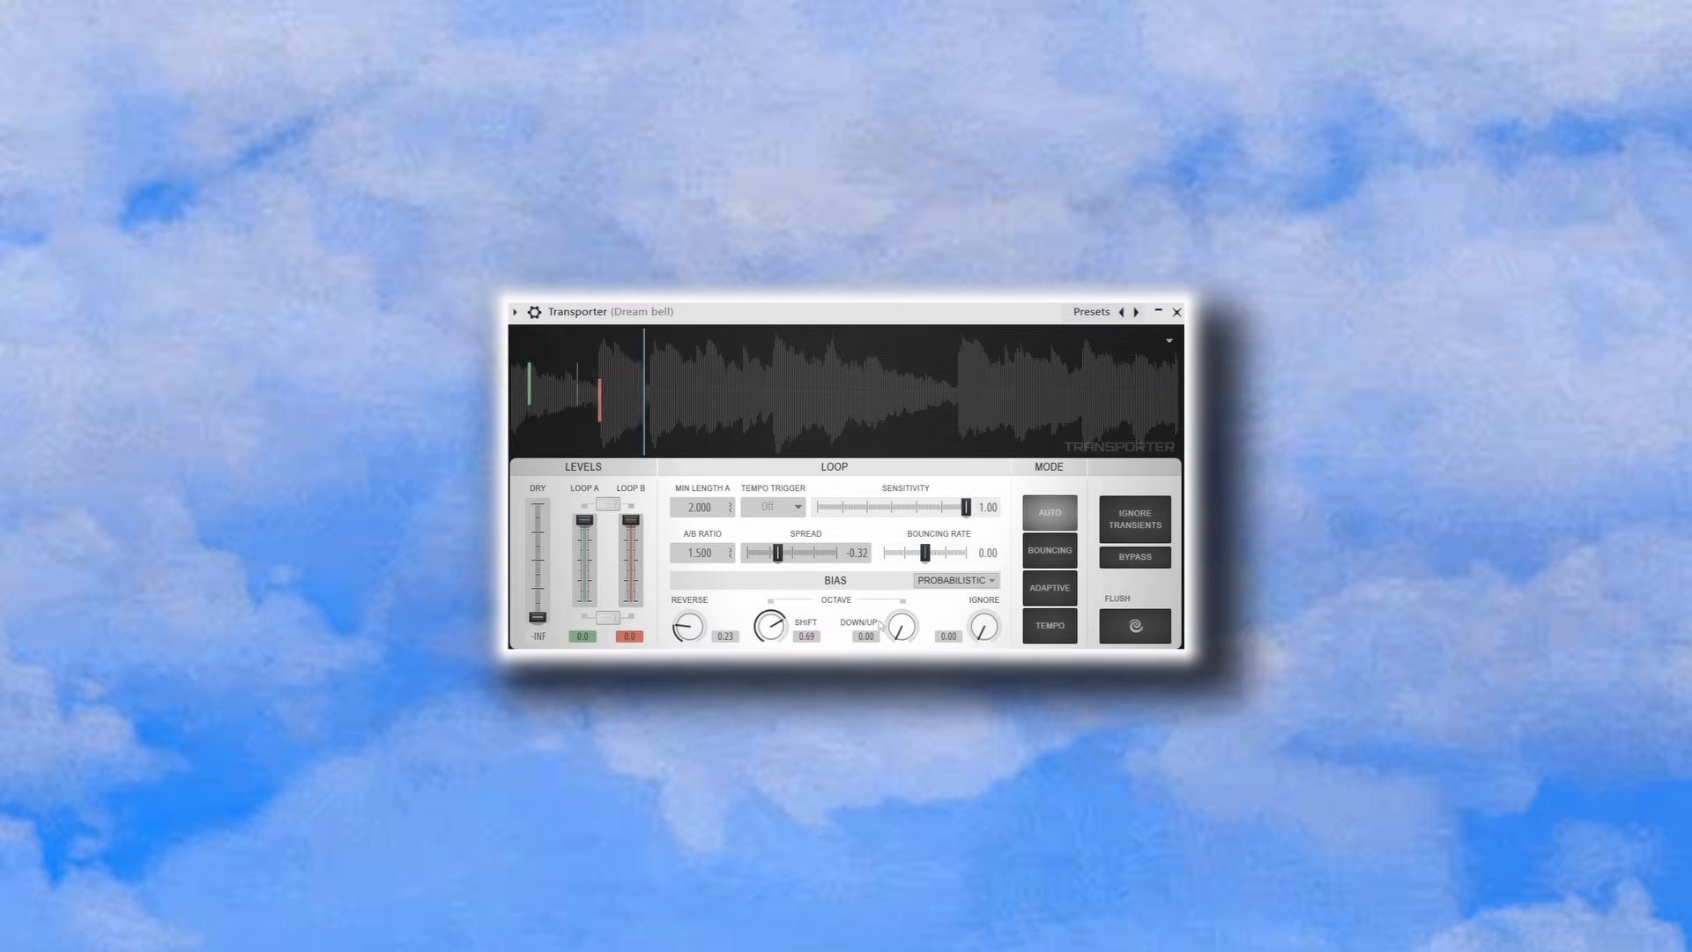
left_click_drag(880, 626, 879, 619)
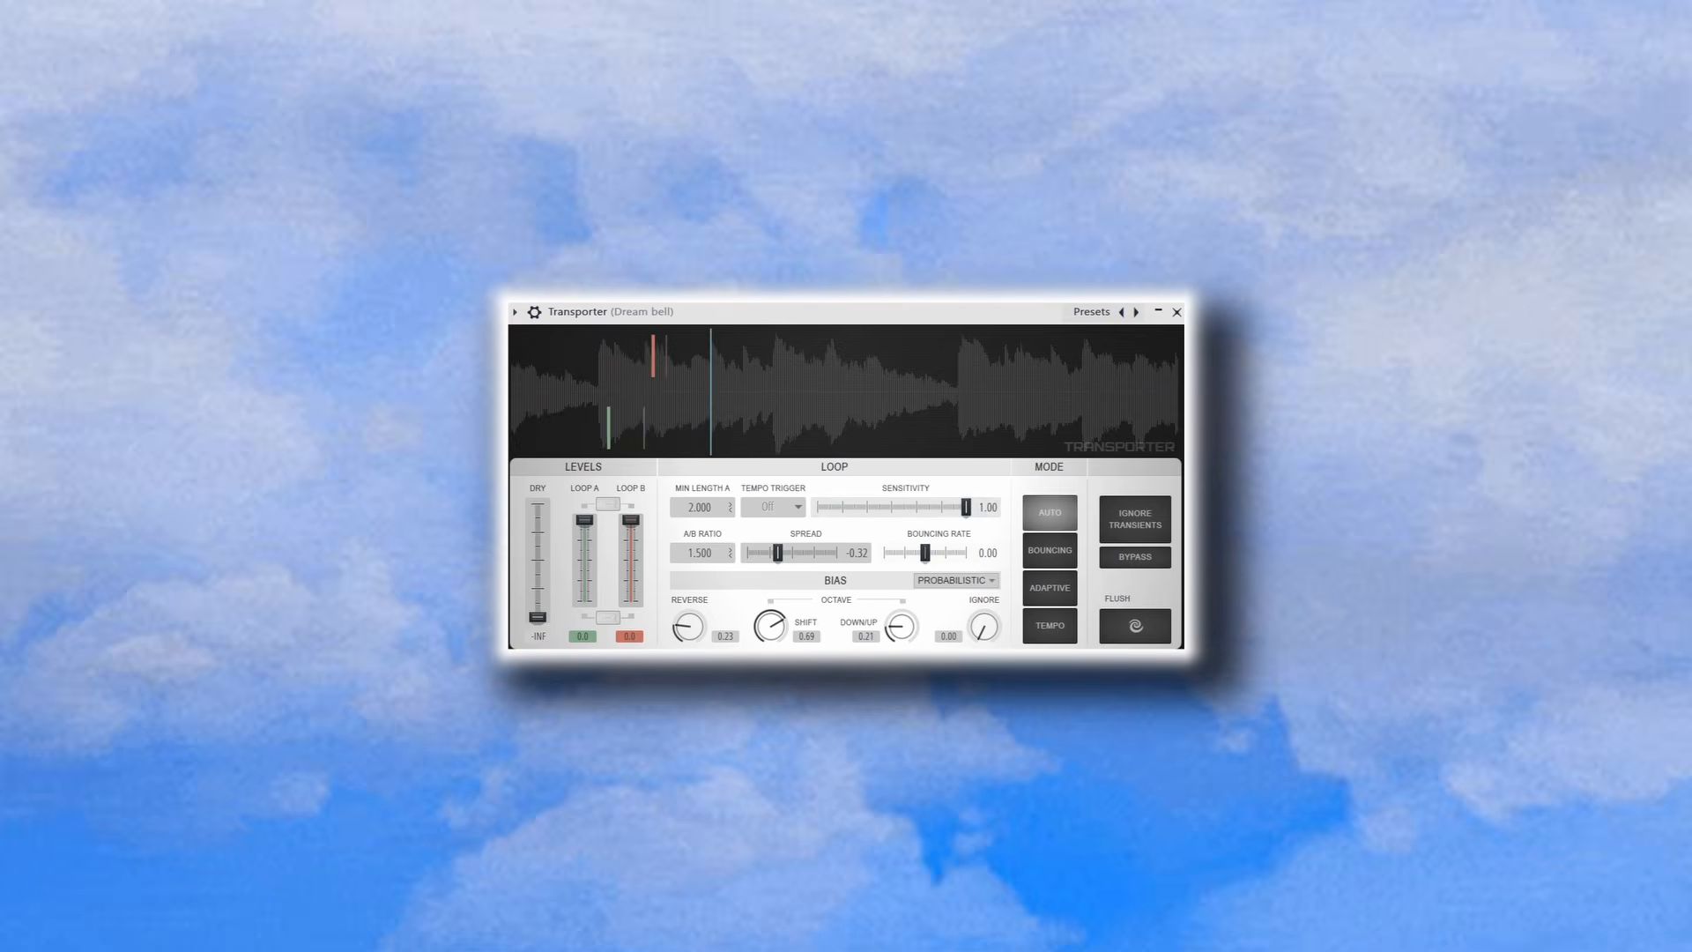
left_click_drag(901, 626, 901, 616)
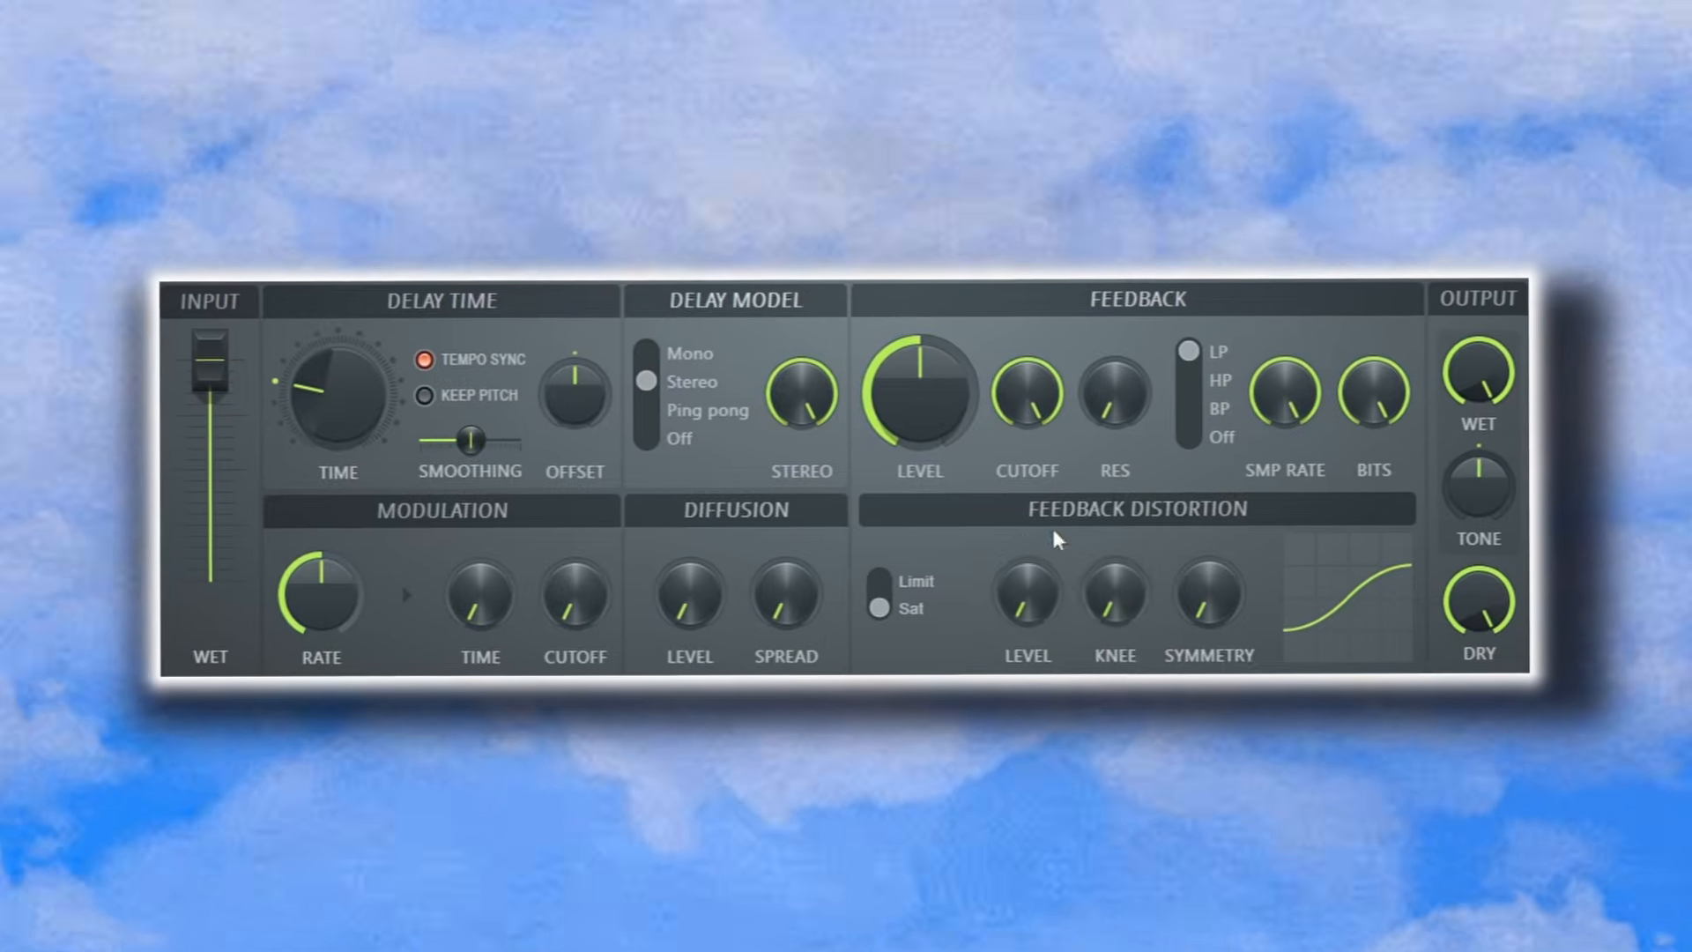
Enable Keep Pitch for the delay time and turn down the delay's dry output
left_click(424, 395)
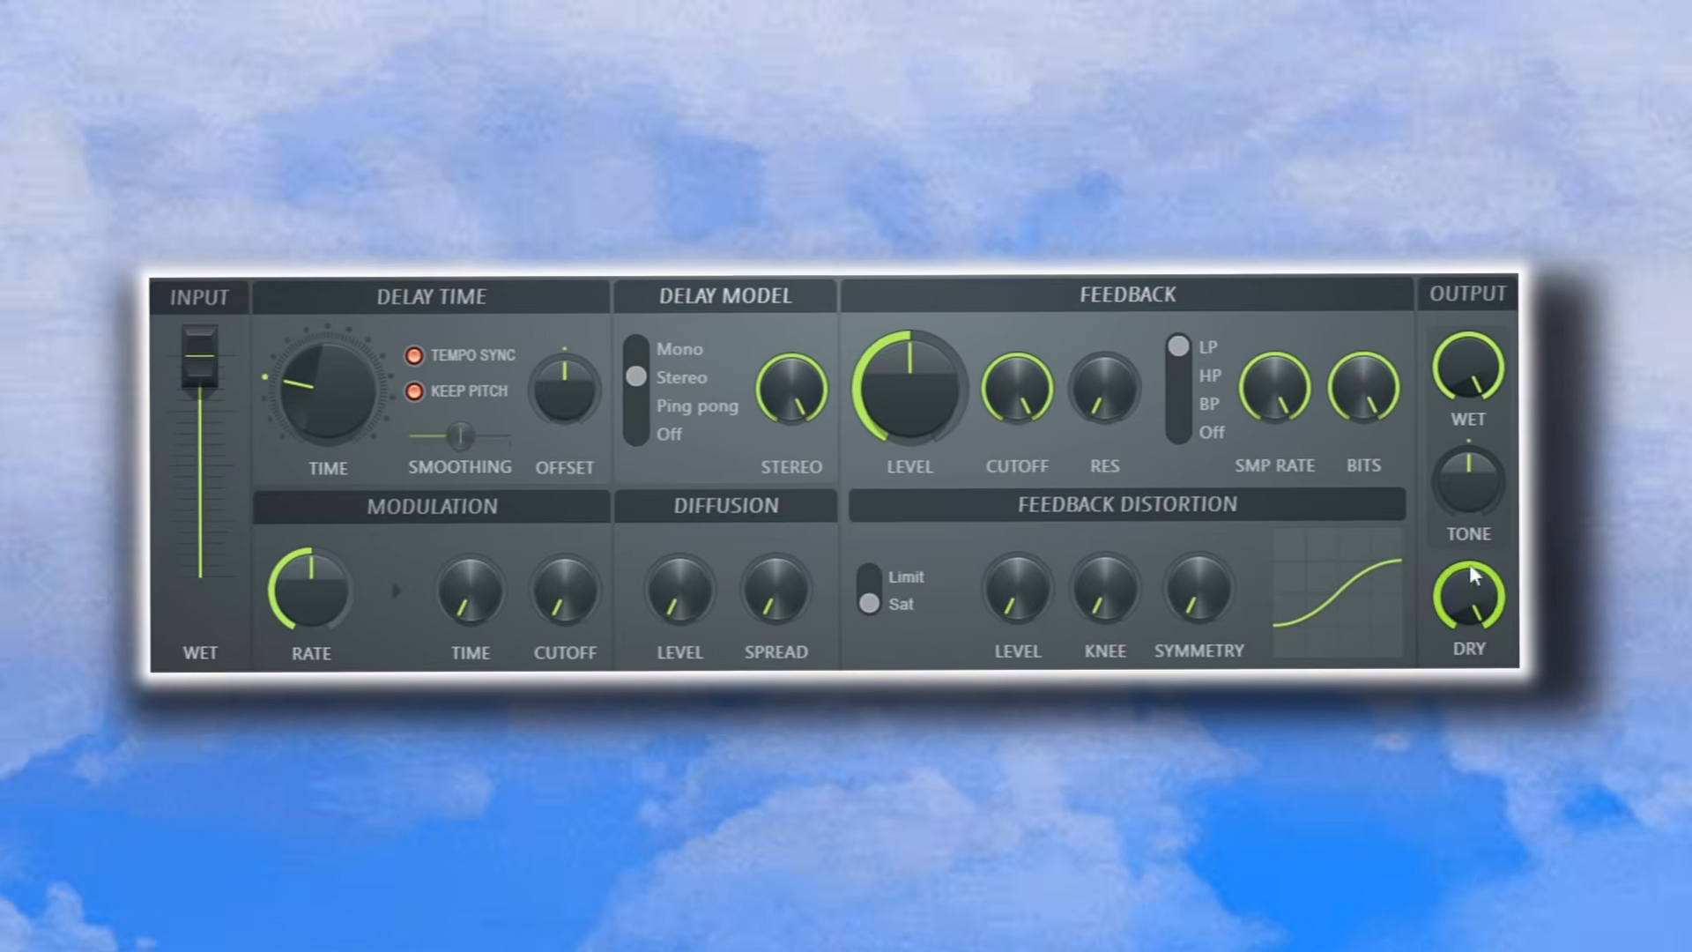
left_click_drag(1475, 610, 1475, 727)
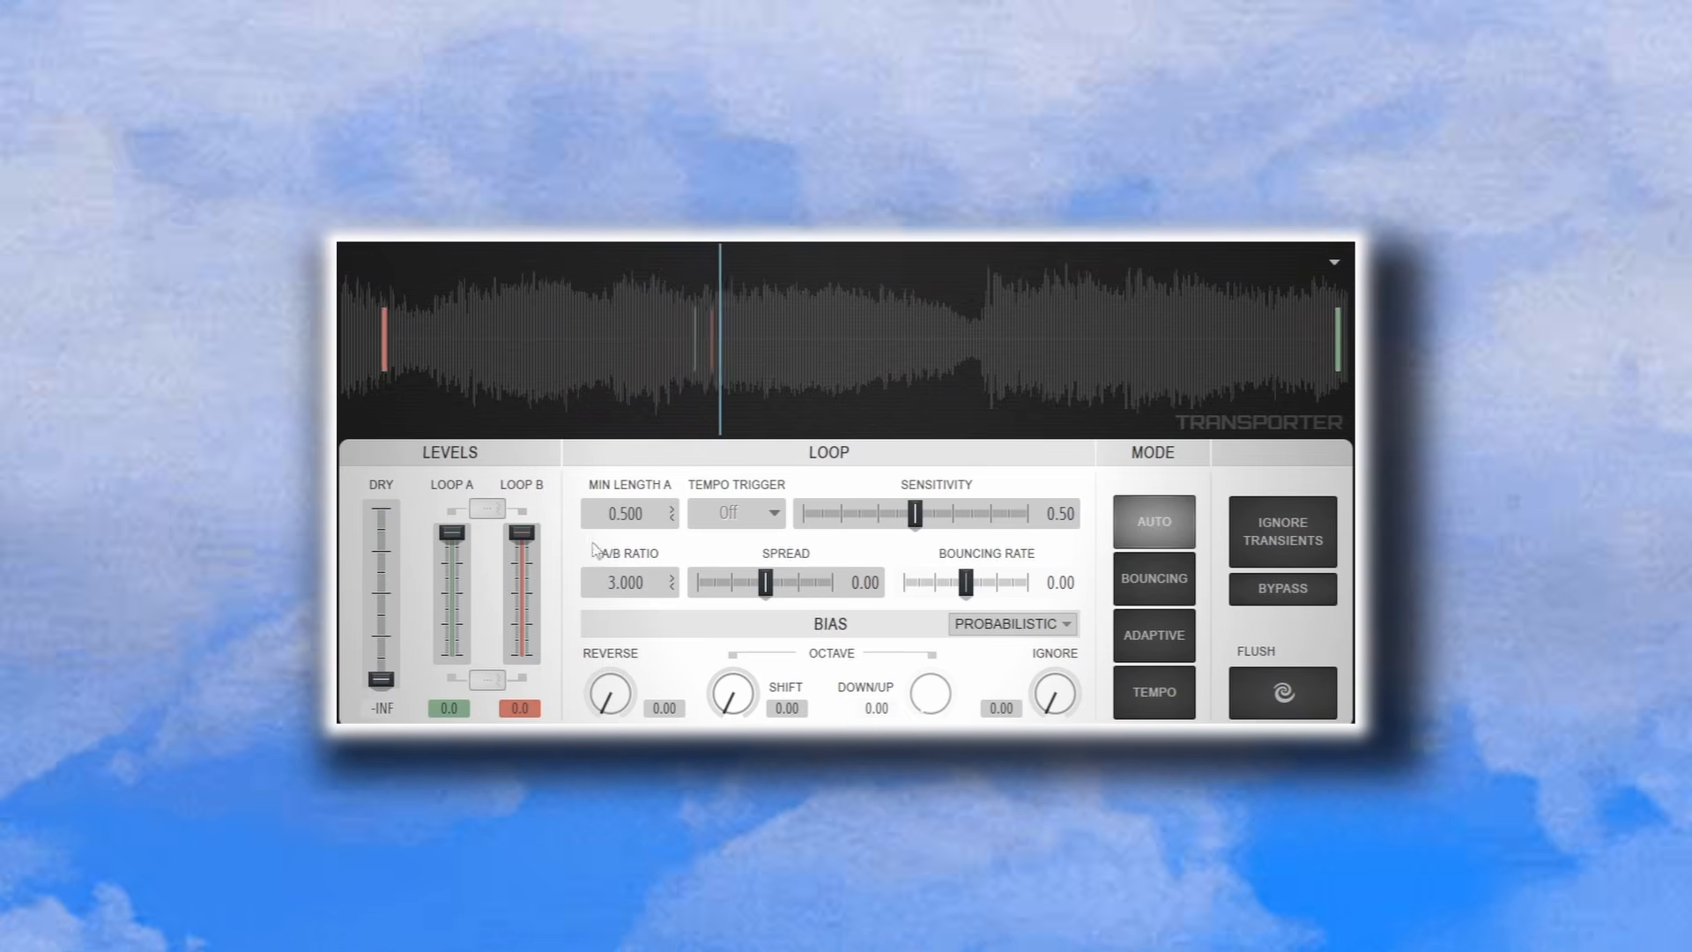
Set Transporter's loop parameters to minimum length A 0.999, sensitivity 1.00 and spread -1.00
left_click_drag(628, 513, 628, 462)
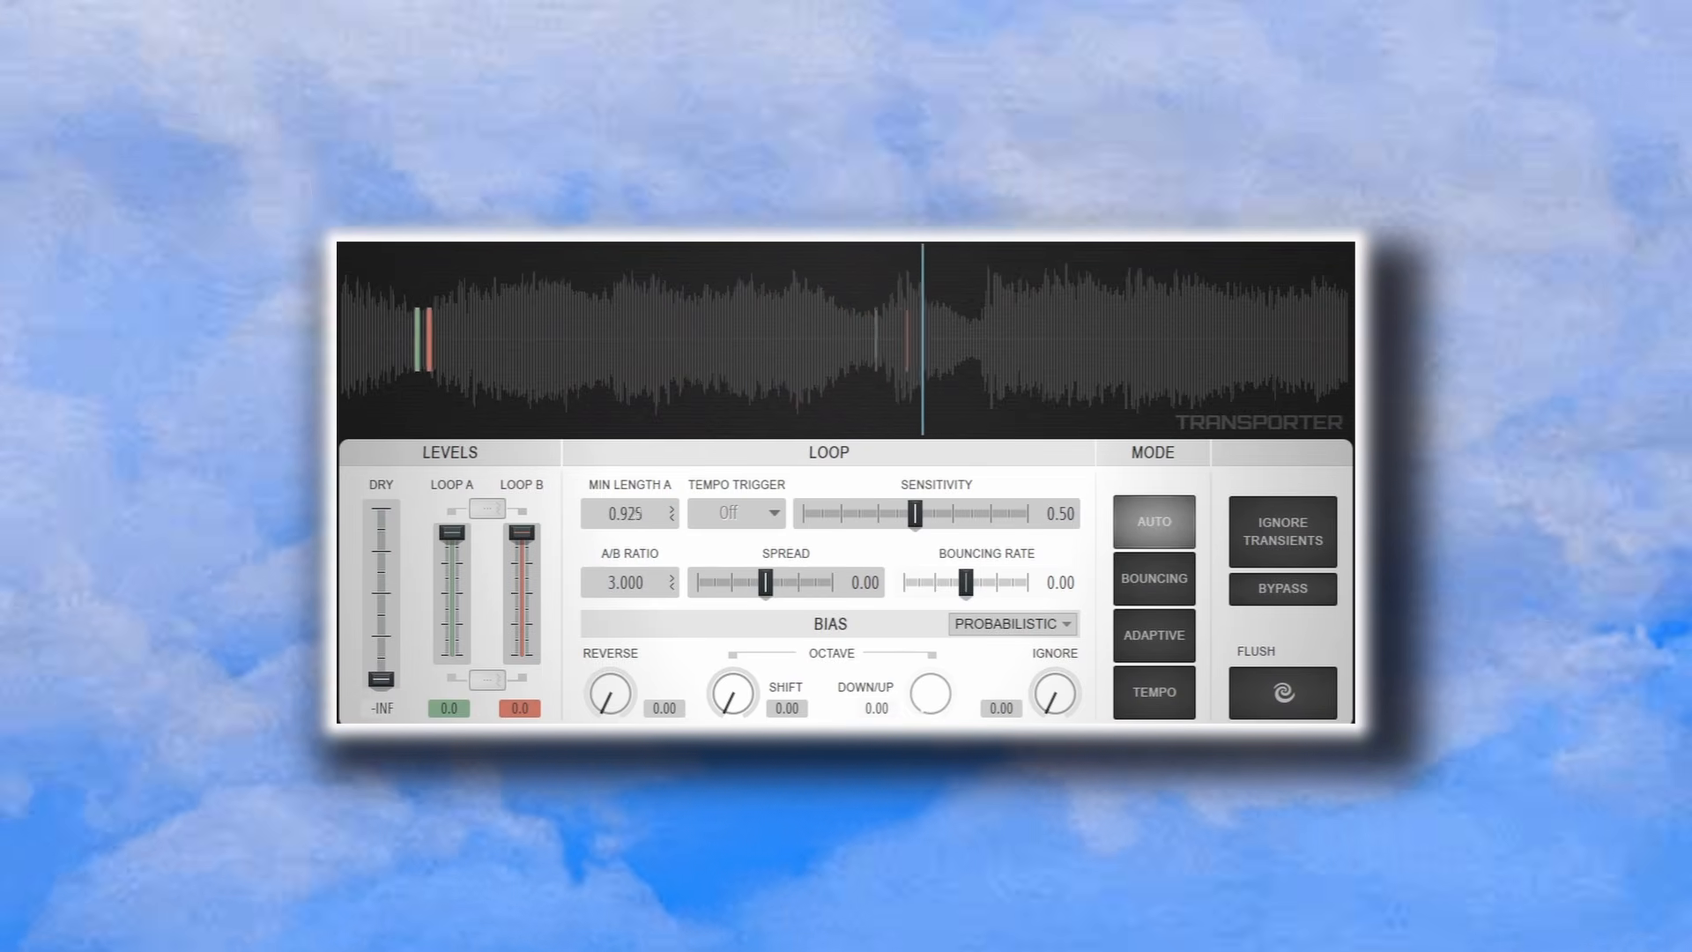
left_click_drag(916, 516, 1029, 515)
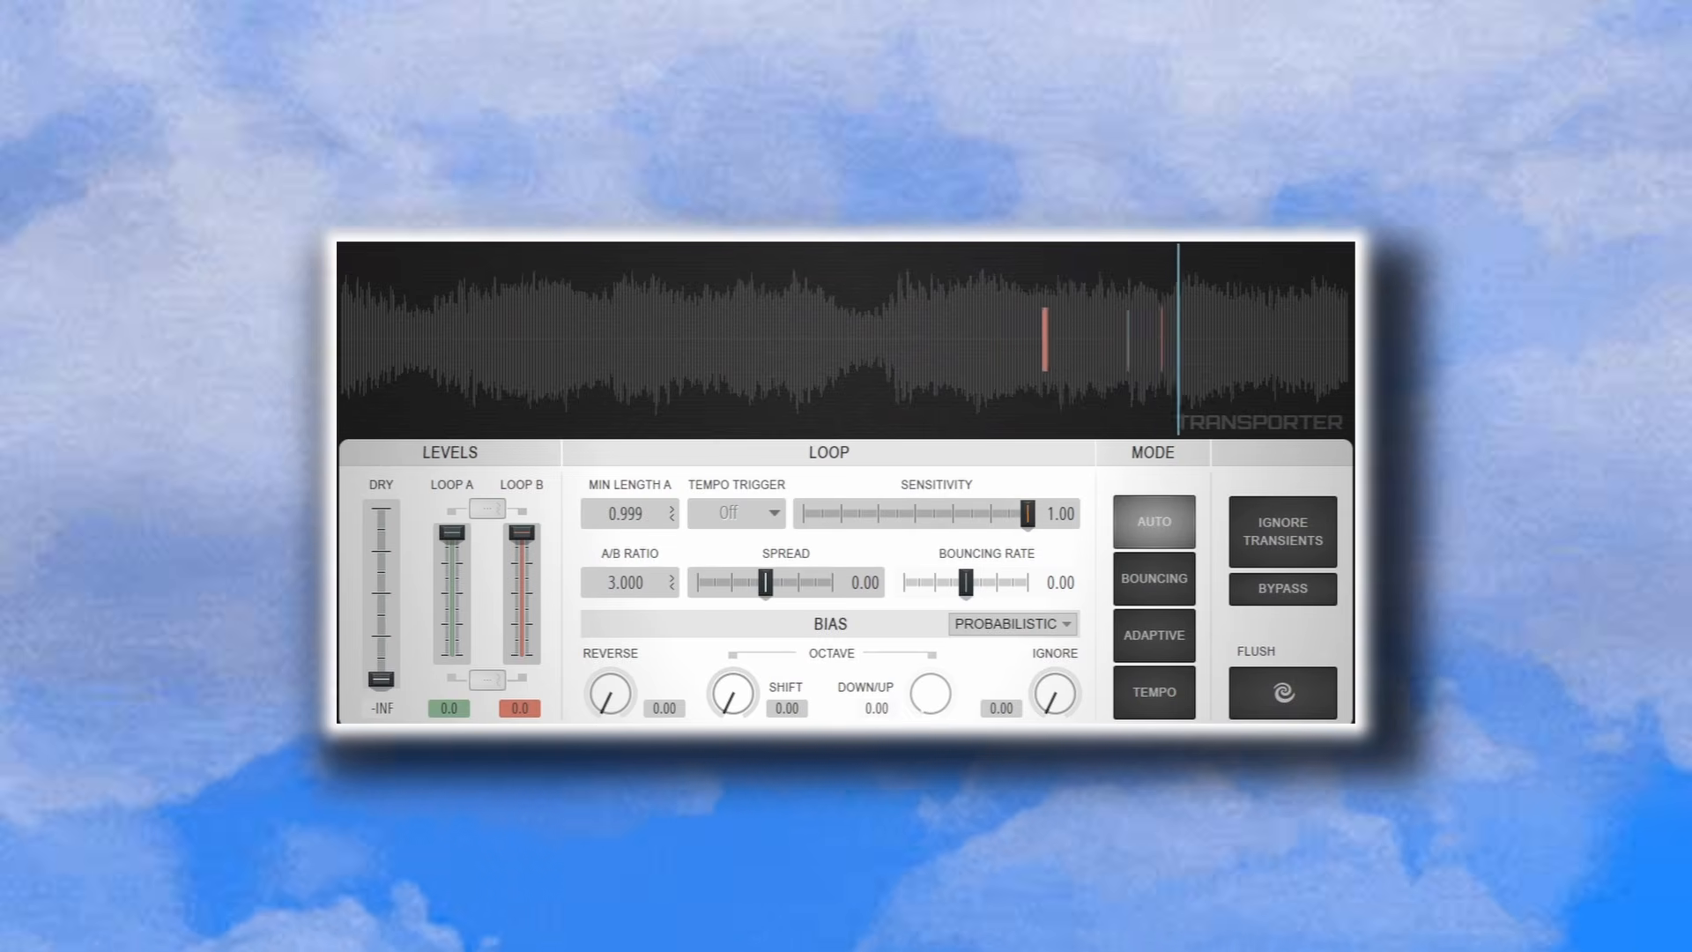
left_click_drag(758, 600, 691, 600)
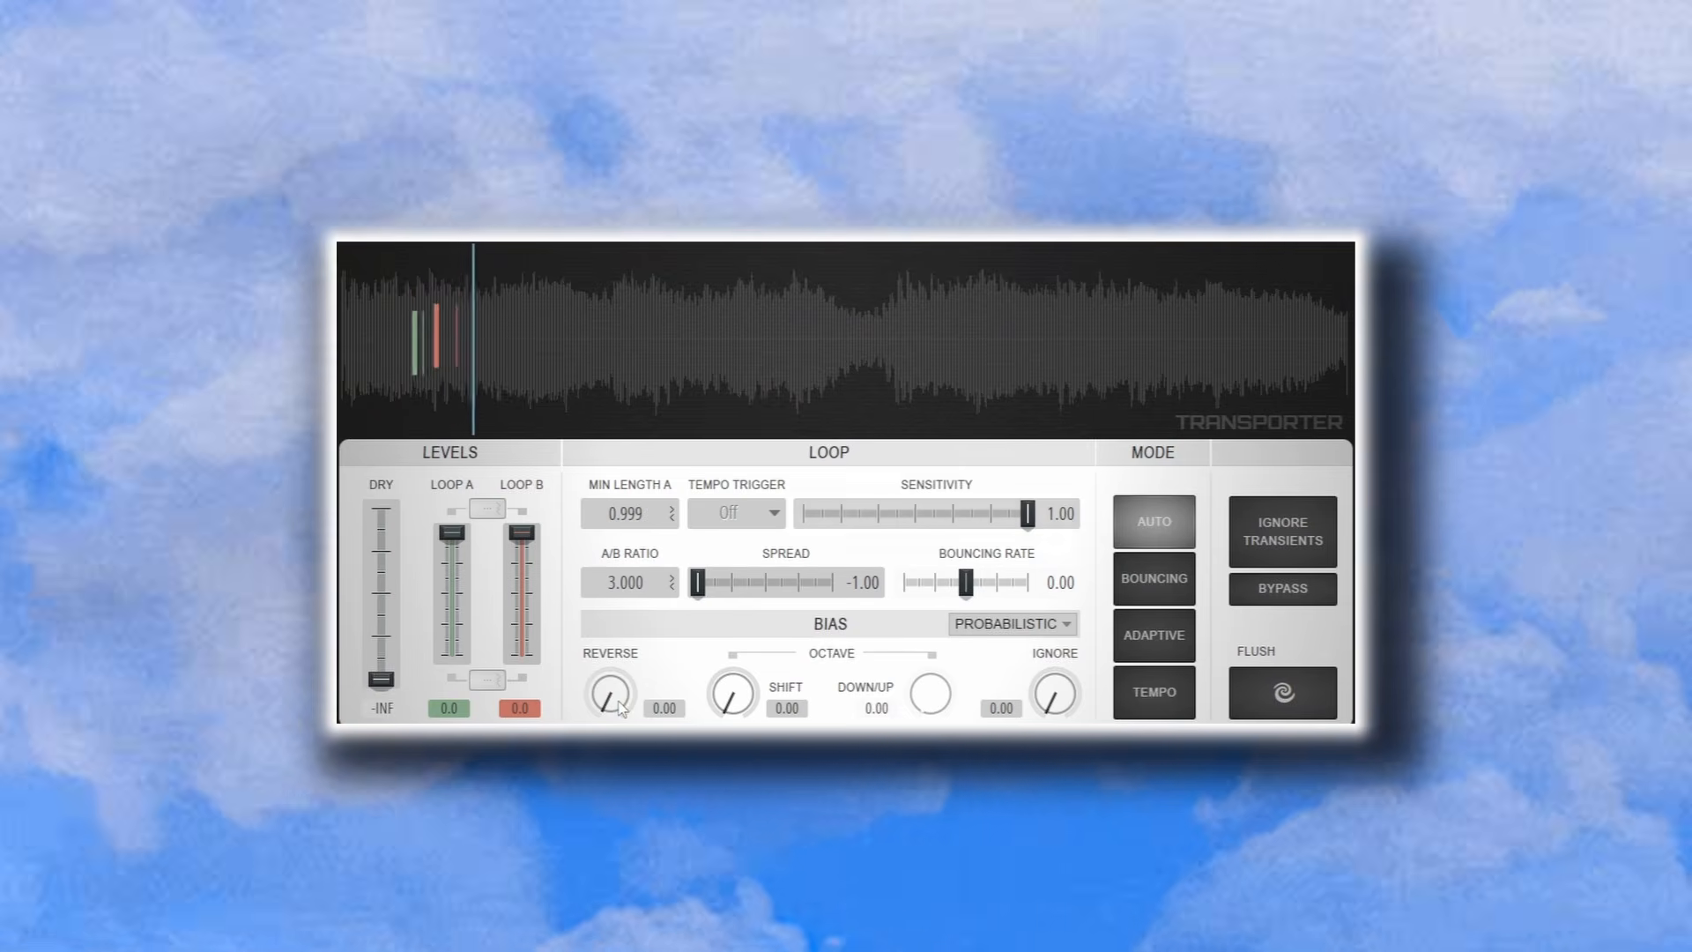
Set Transporter's reverse bias to 0.52 and raise the octave shift and octave down/up biases
left_click_drag(622, 708, 621, 683)
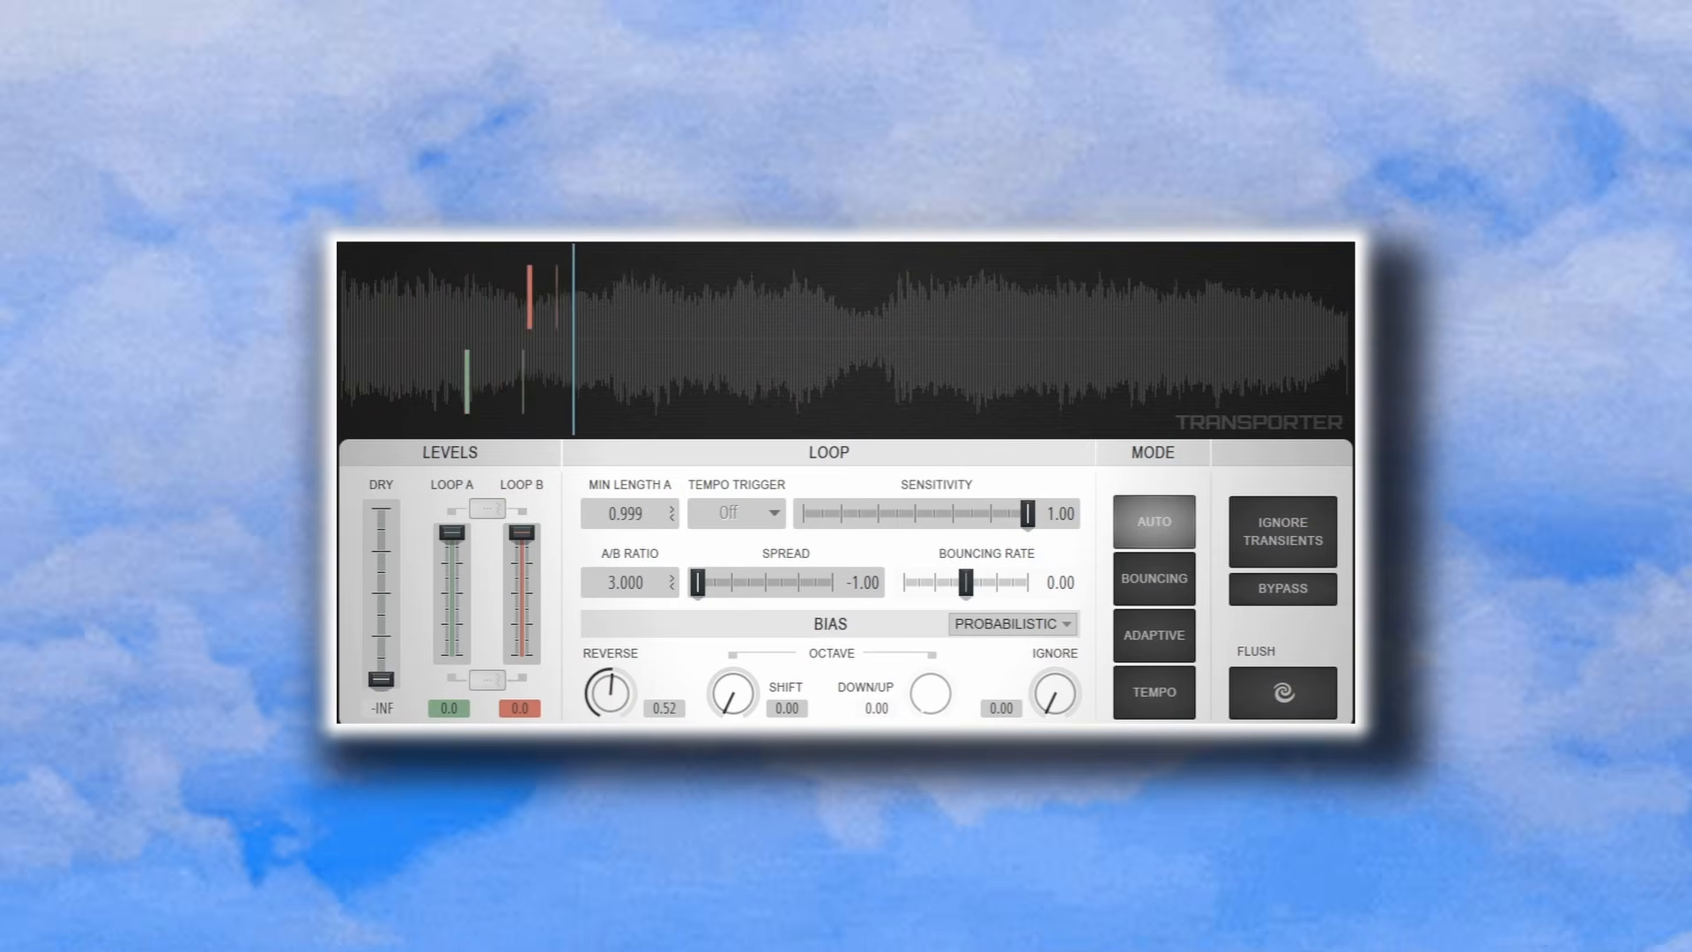
left_click_drag(733, 695, 734, 650)
left_click_drag(930, 696, 929, 636)
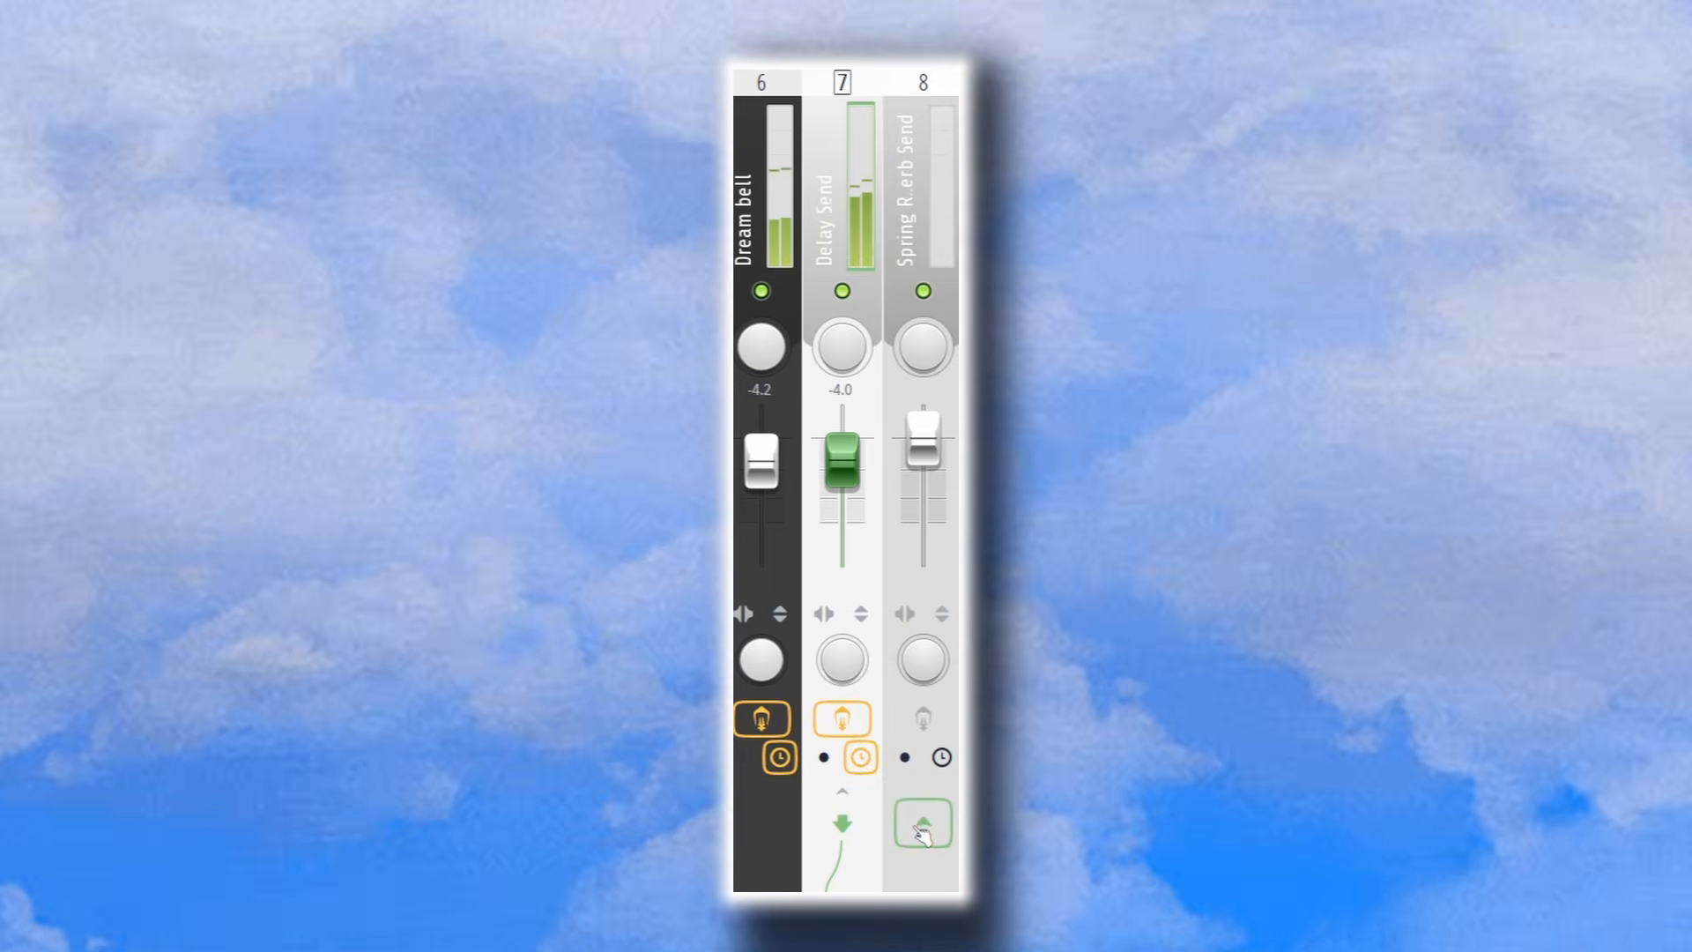
Route the Delay Send mixer track to the Spring Reverb Send
left_click(922, 825)
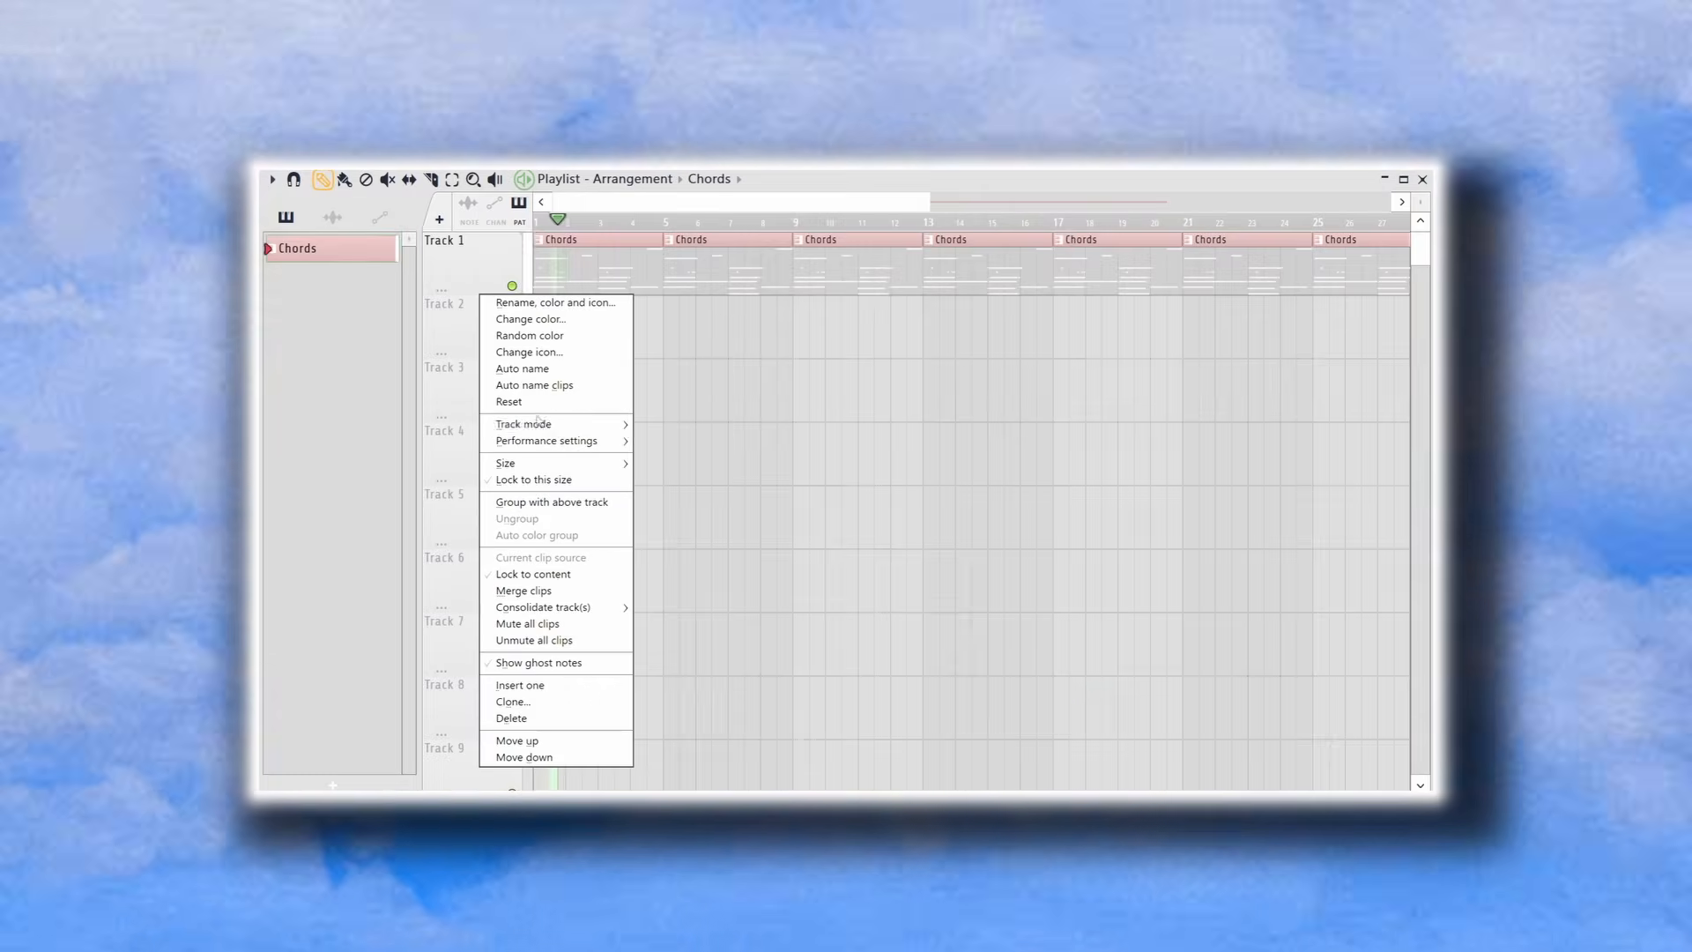
Set playlist track 2 as an audio track linked to the Dream bell mixer track
mouse_move(573, 424)
mouse_move(696, 443)
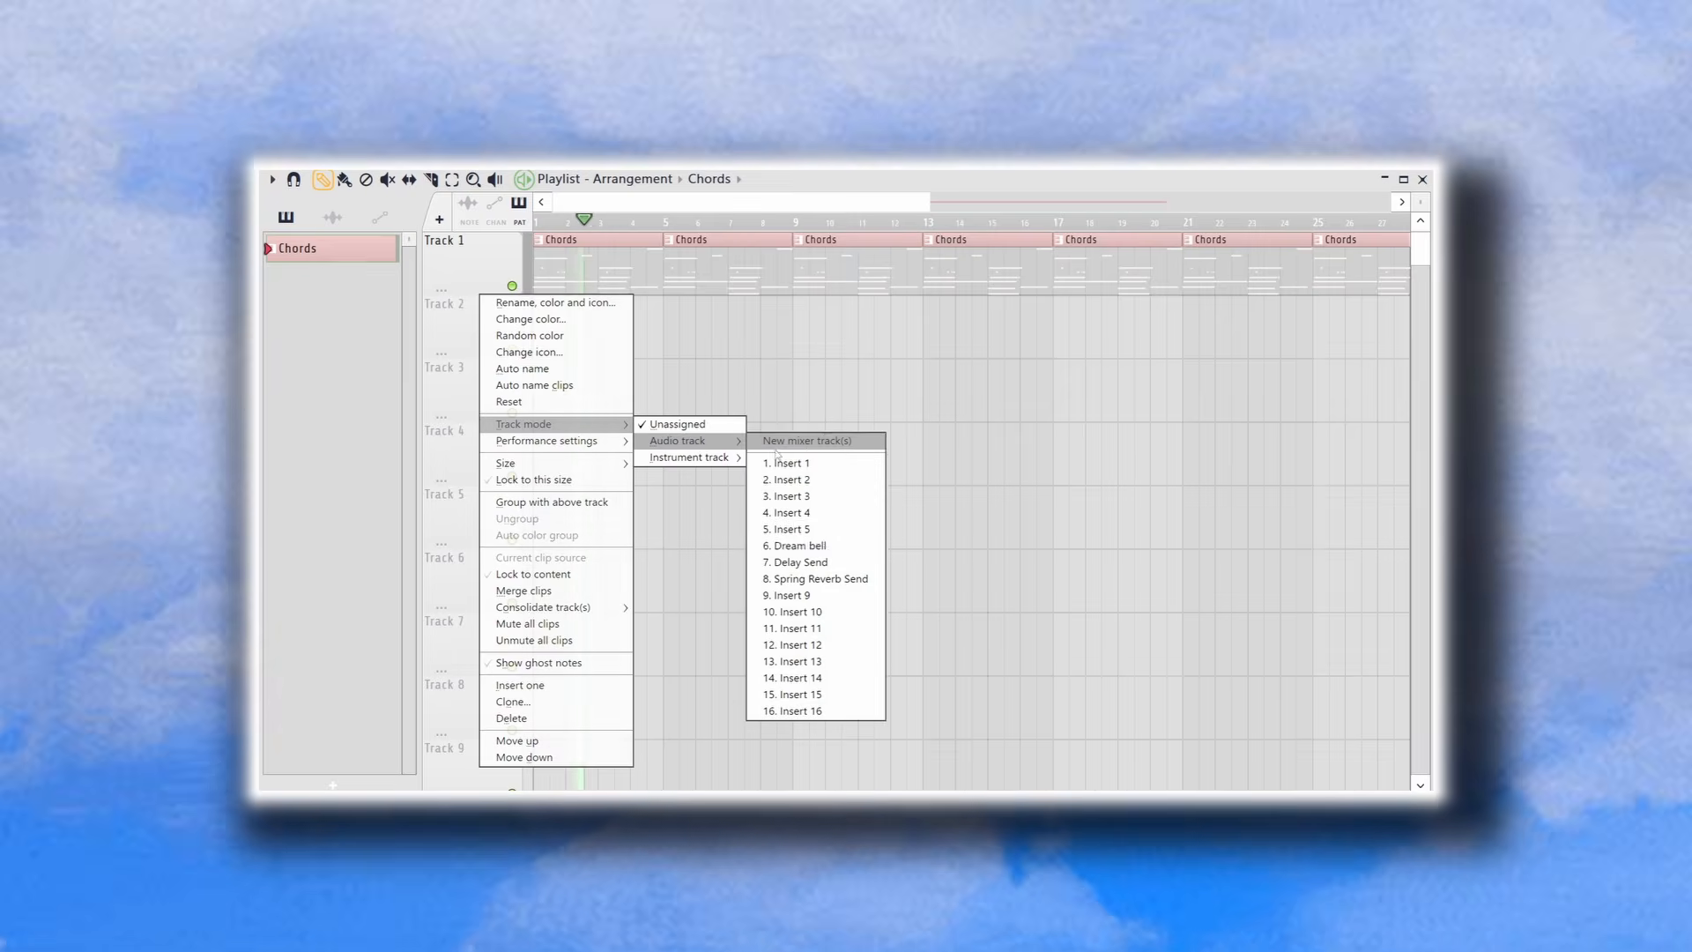
left_click(798, 540)
Set playlist track 3 as an audio track linked to the Delay Send mixer track
right_click(490, 359)
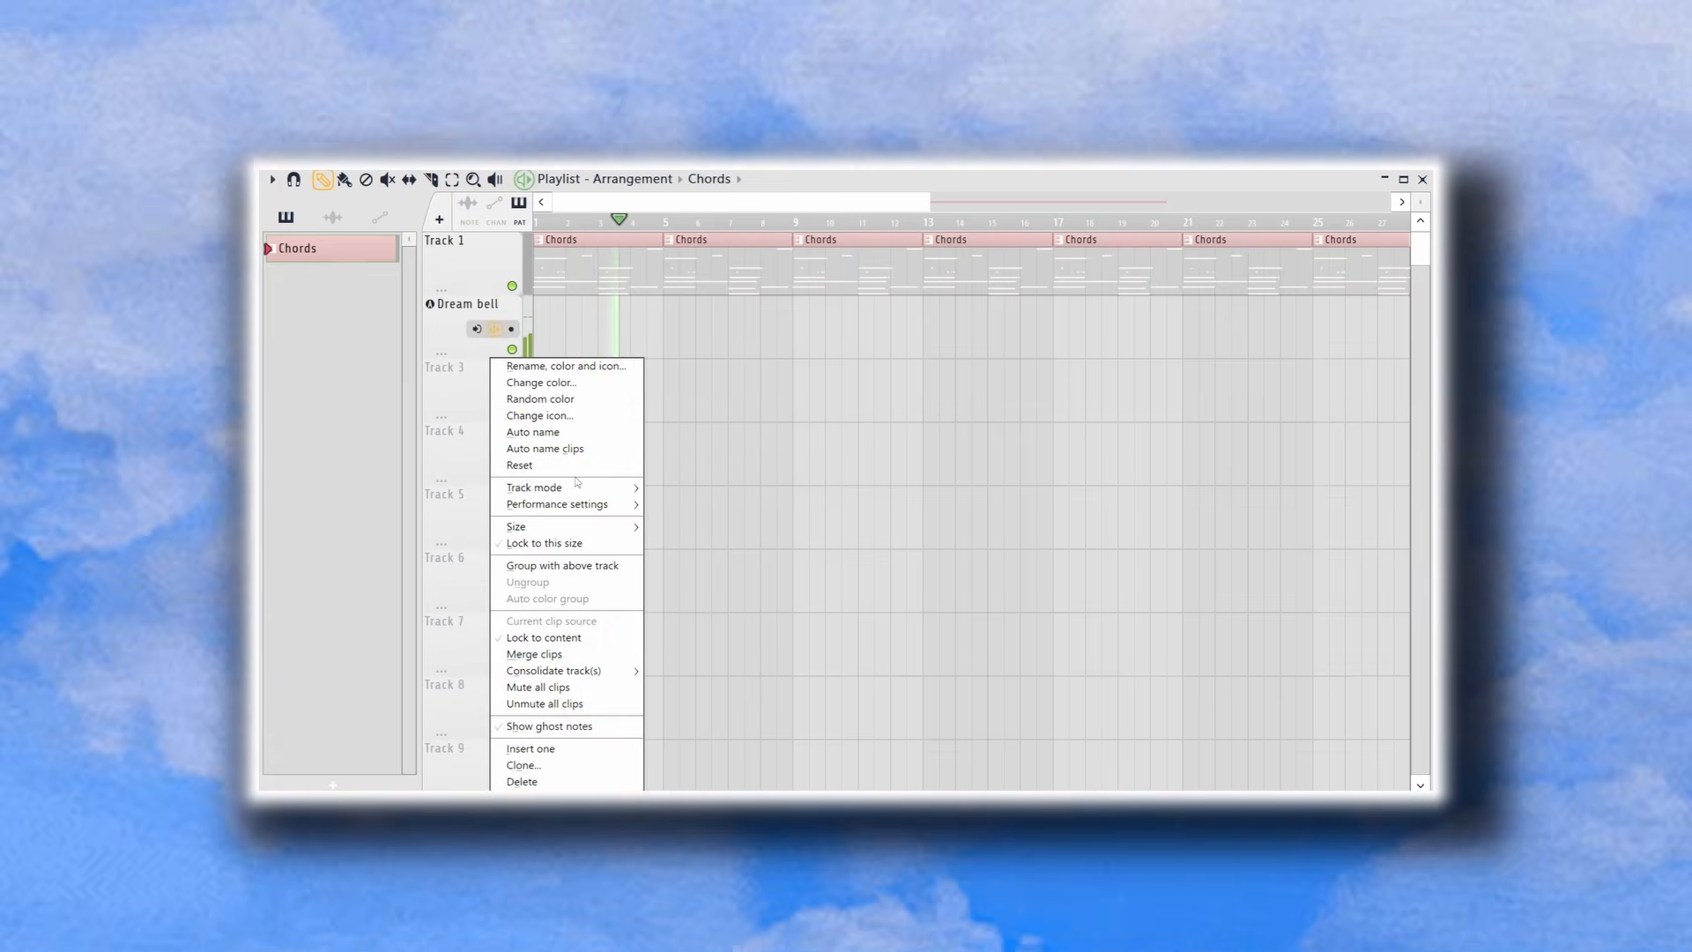
mouse_move(573, 487)
mouse_move(694, 503)
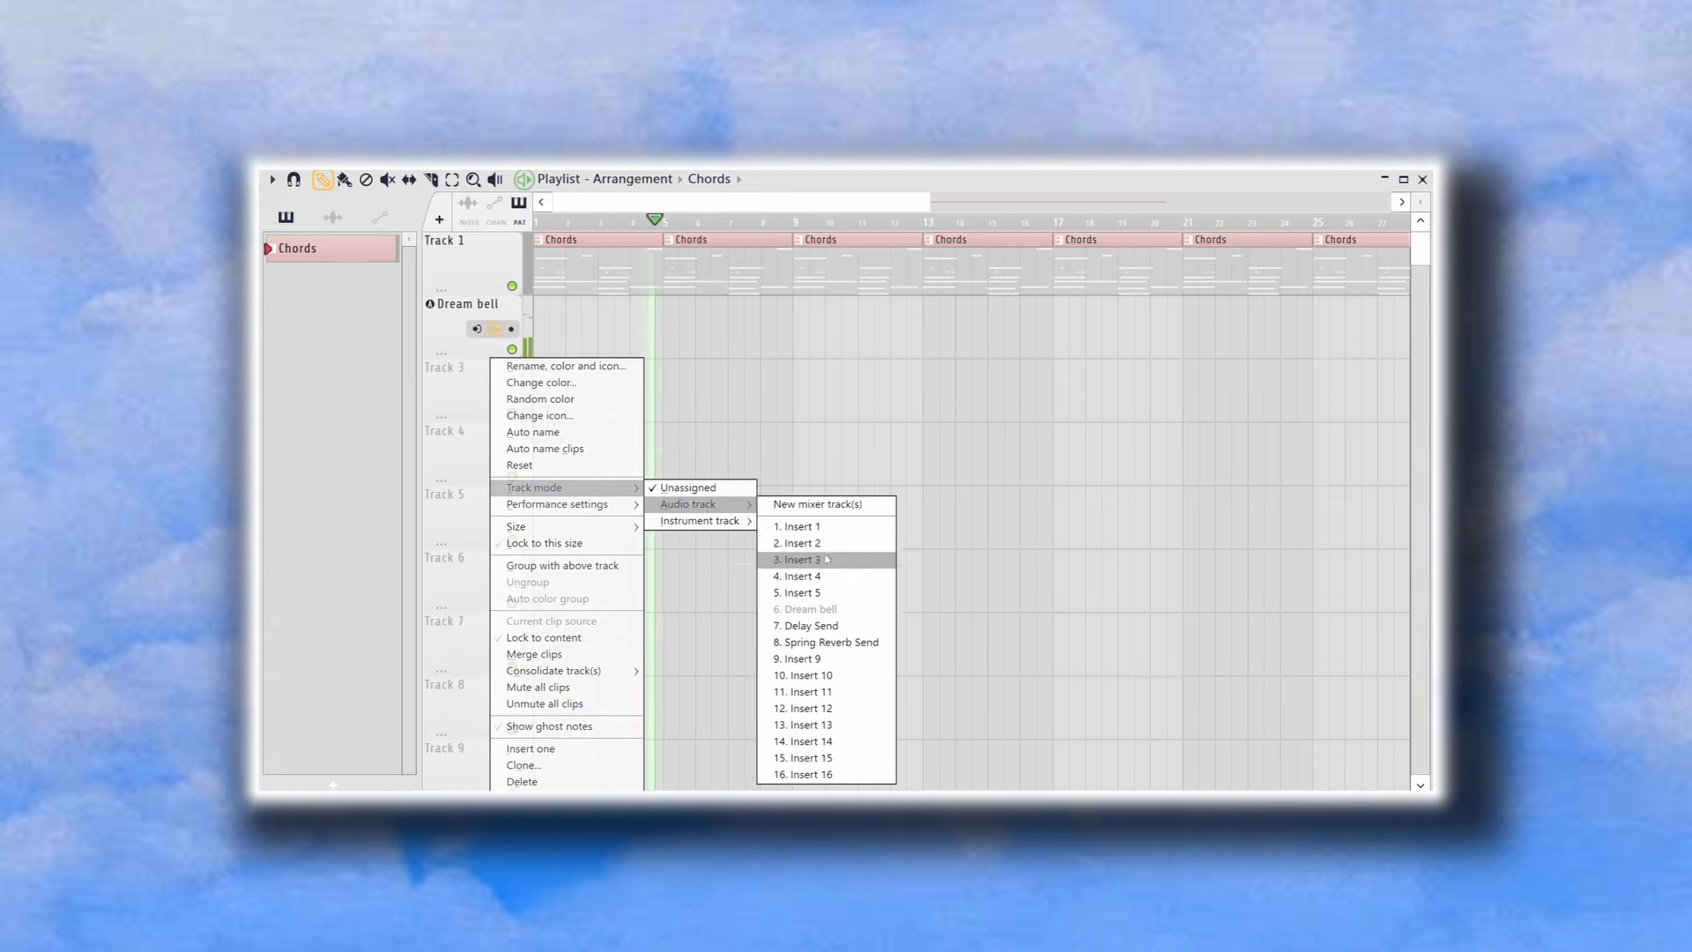
left_click(809, 625)
Set playlist track 4 as an audio track linked to the Spring Reverb Send mixer track
right_click(487, 463)
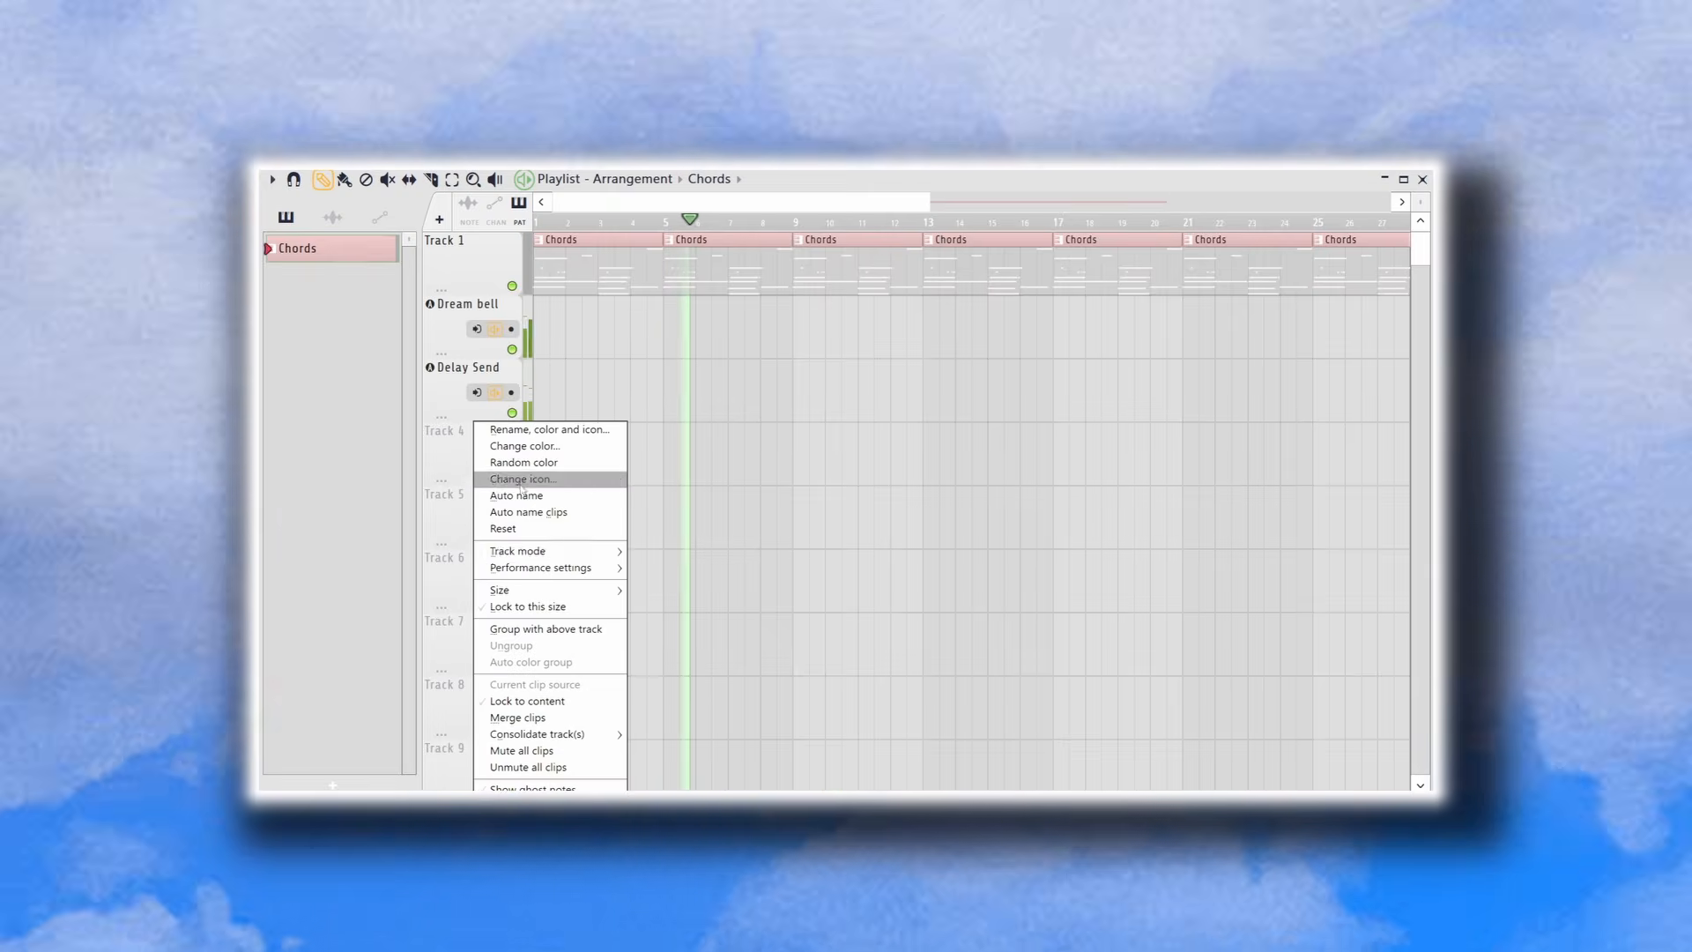
mouse_move(564, 550)
mouse_move(680, 569)
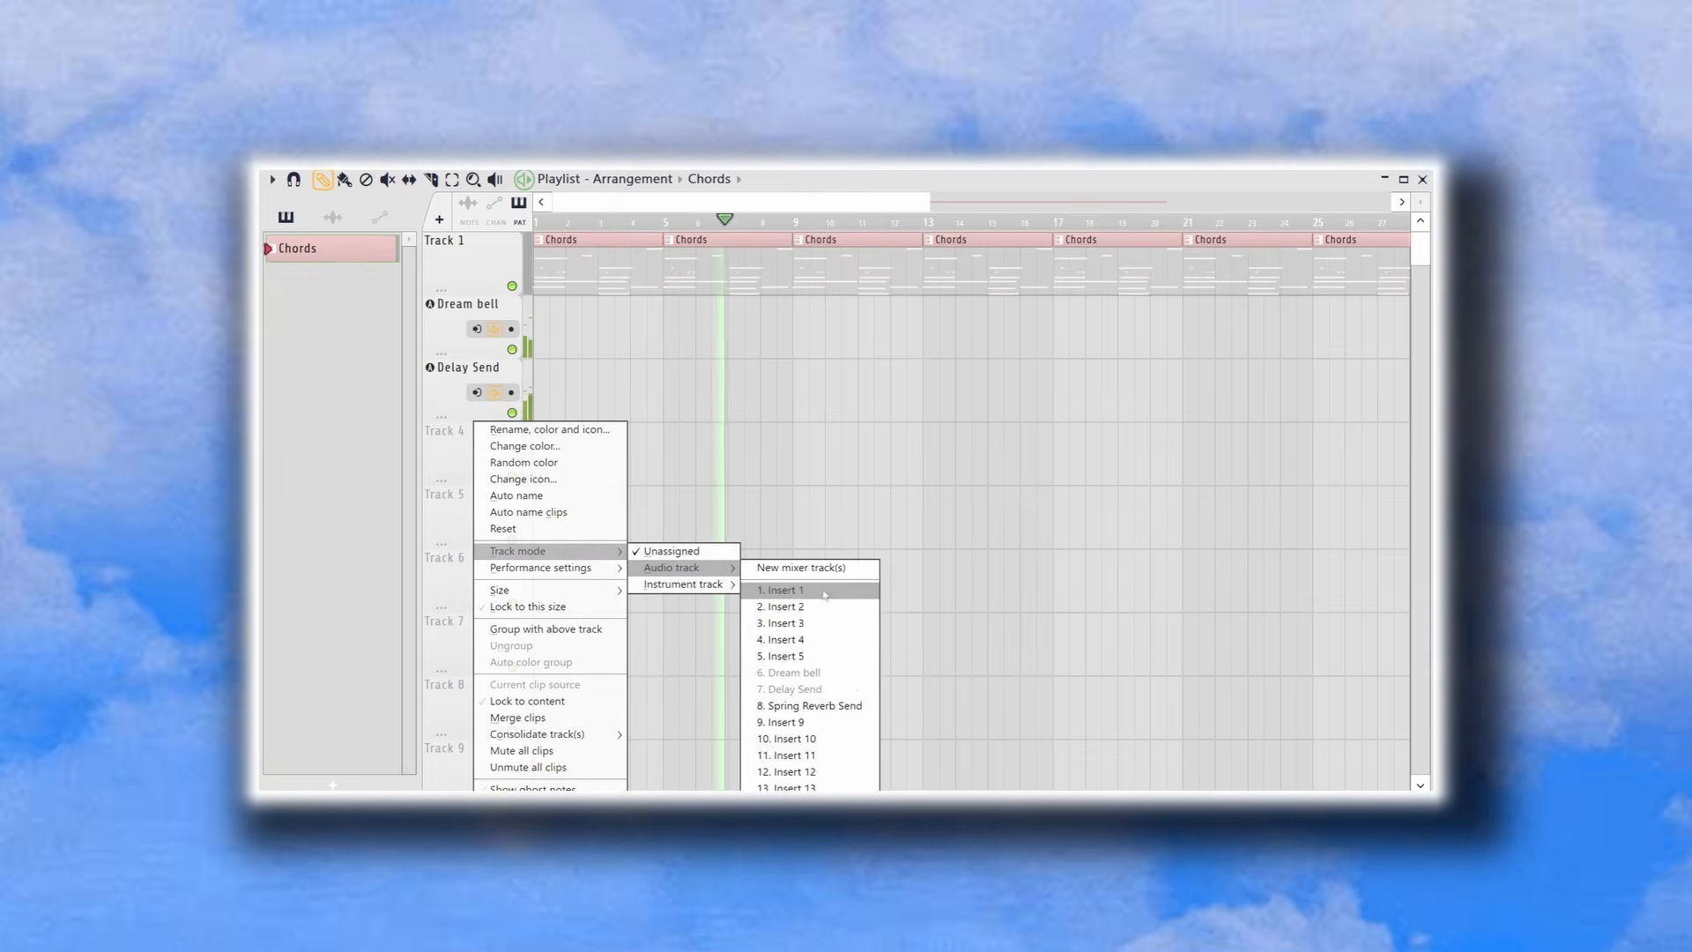
left_click(776, 705)
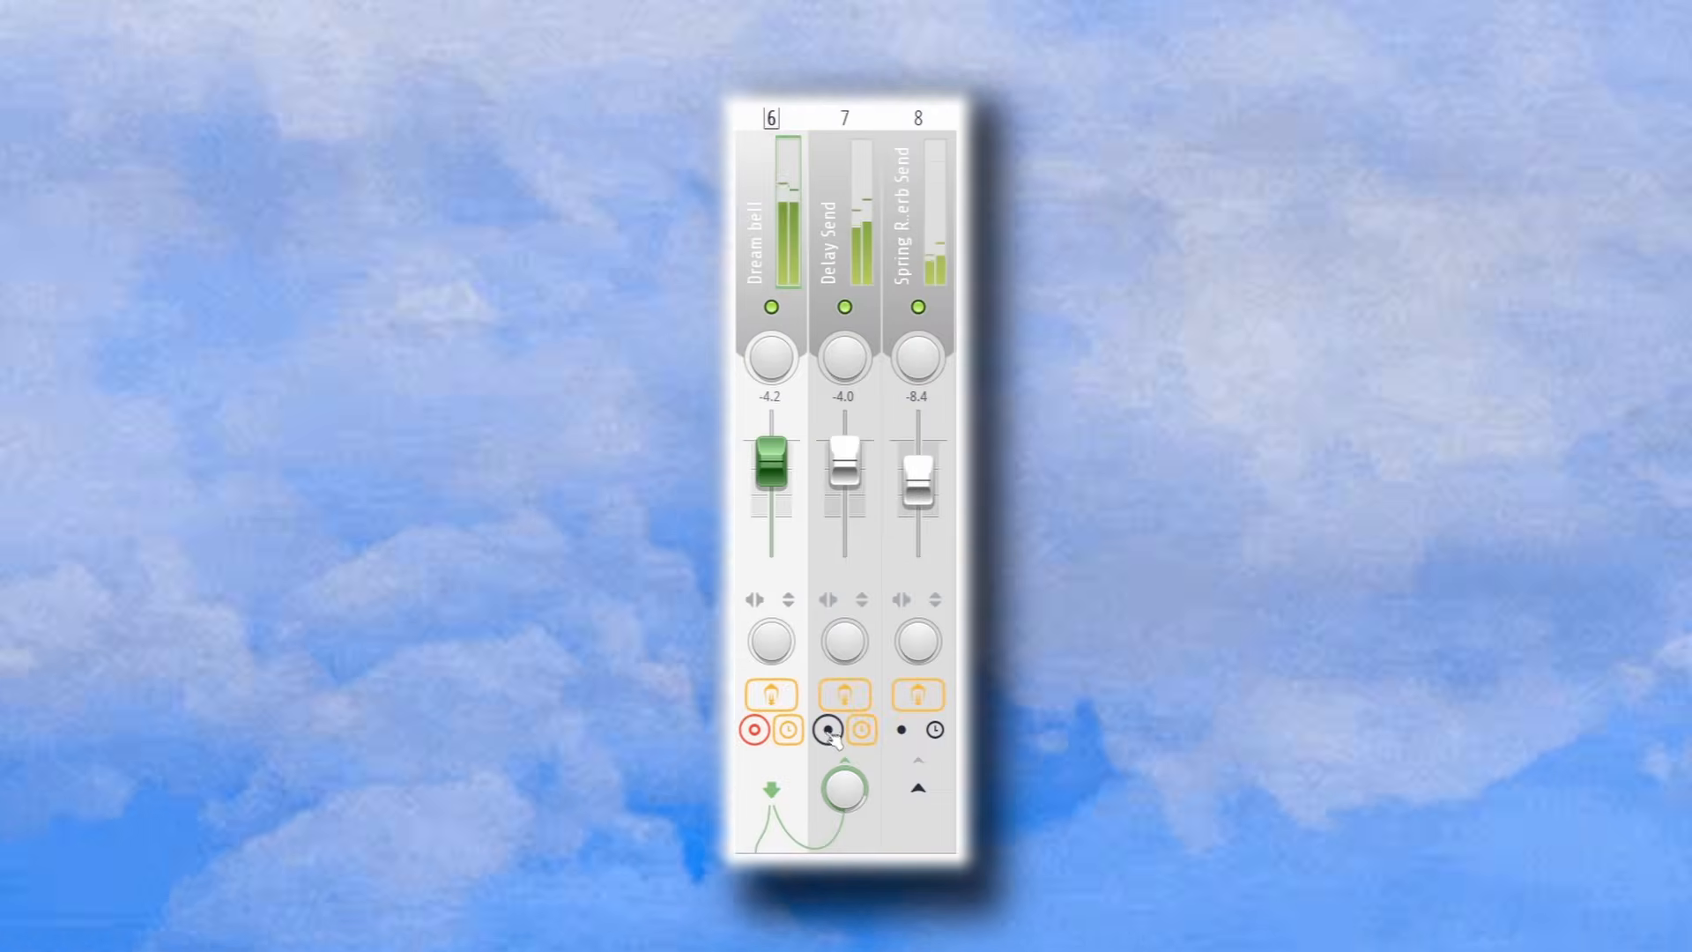
Arm the Delay Send and Spring Reverb Send mixer tracks for recording
left_click(828, 729)
left_click(901, 730)
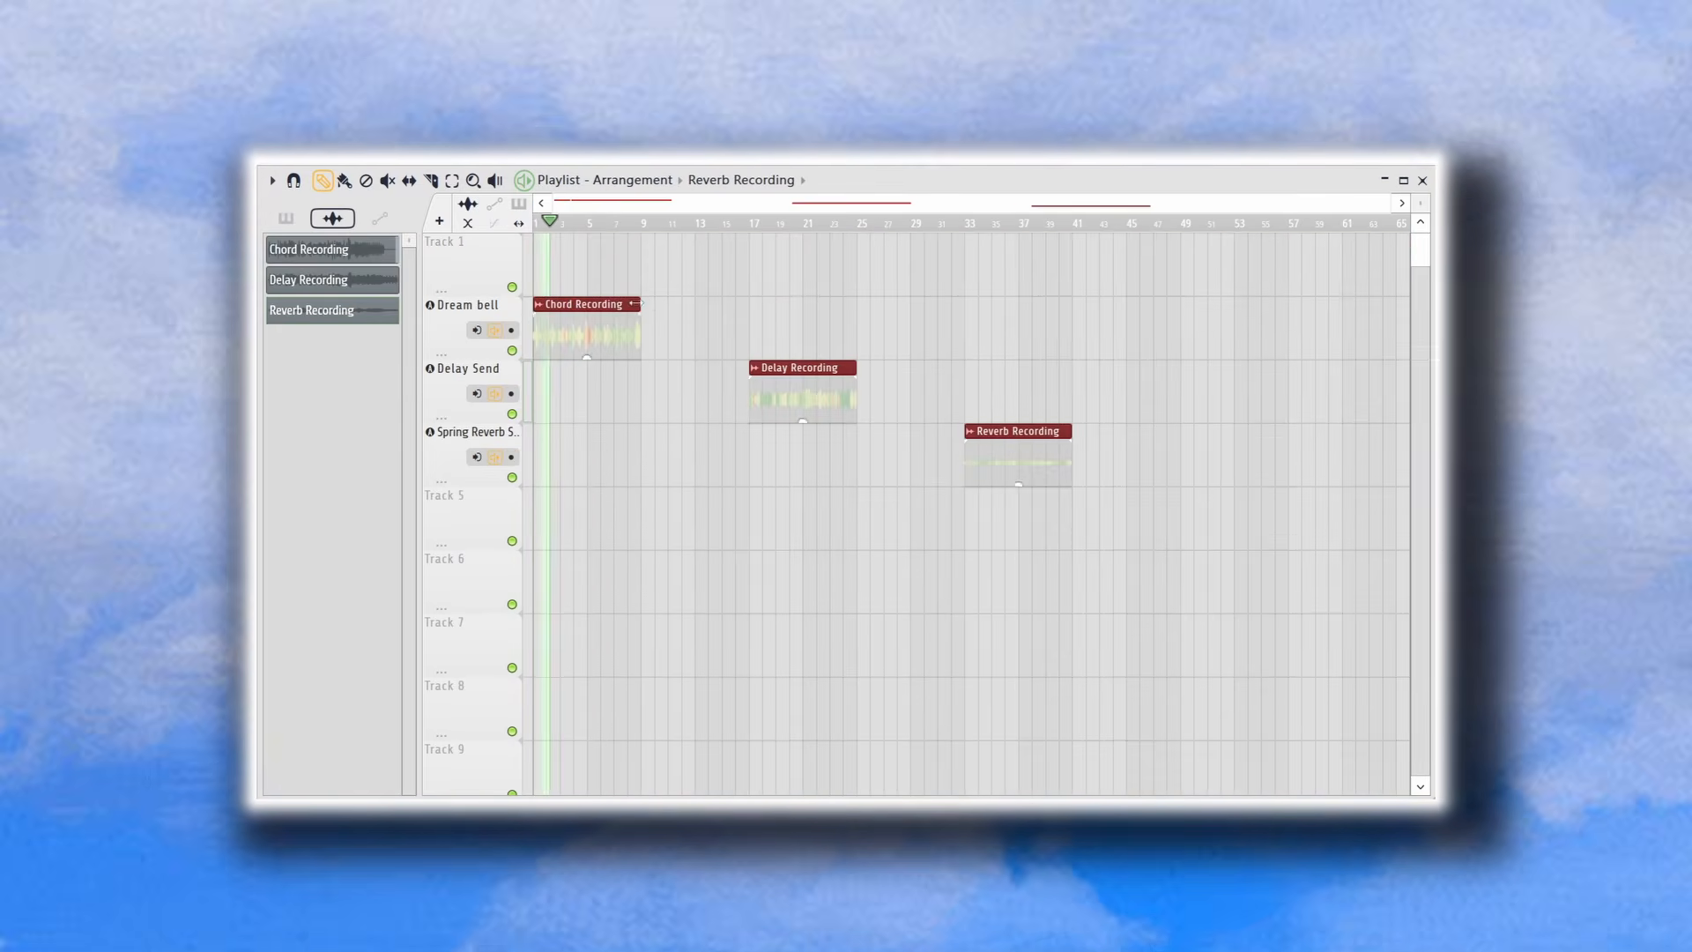
Extend the selected Chord, Delay and Reverb Recording clips to 16 bars each and deselect them
left_click_drag(636, 304, 742, 310)
left_click(922, 317)
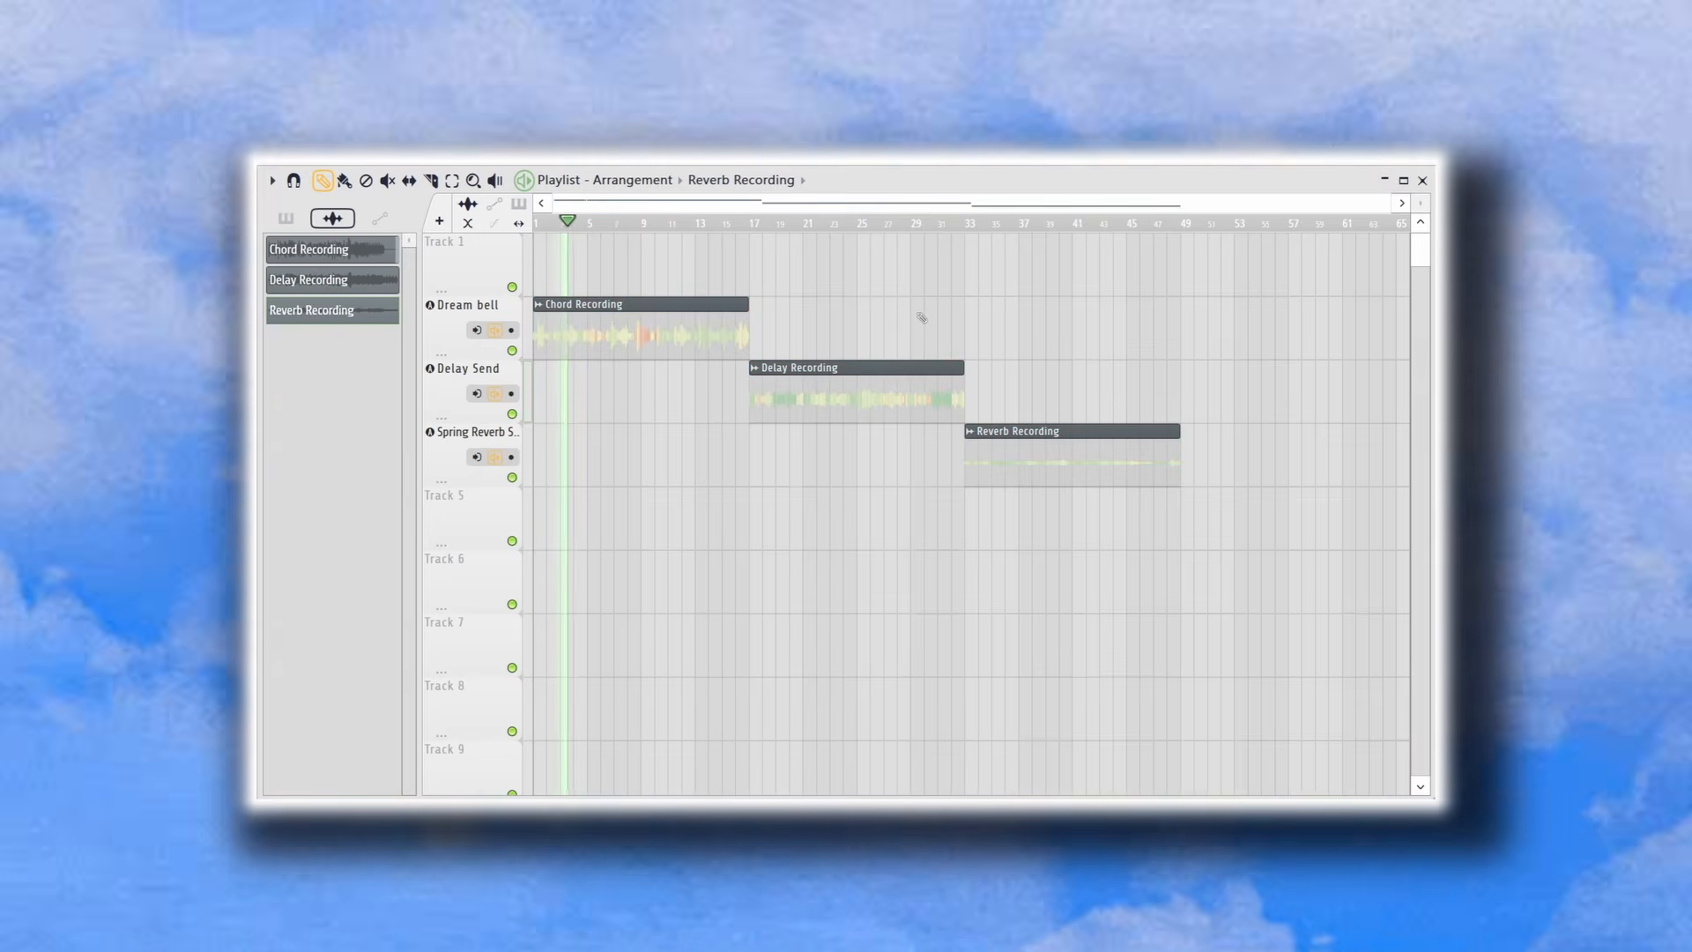
Listen to the Delay Recording from bar 17 and the Reverb Recording from bar 33
left_click(761, 227)
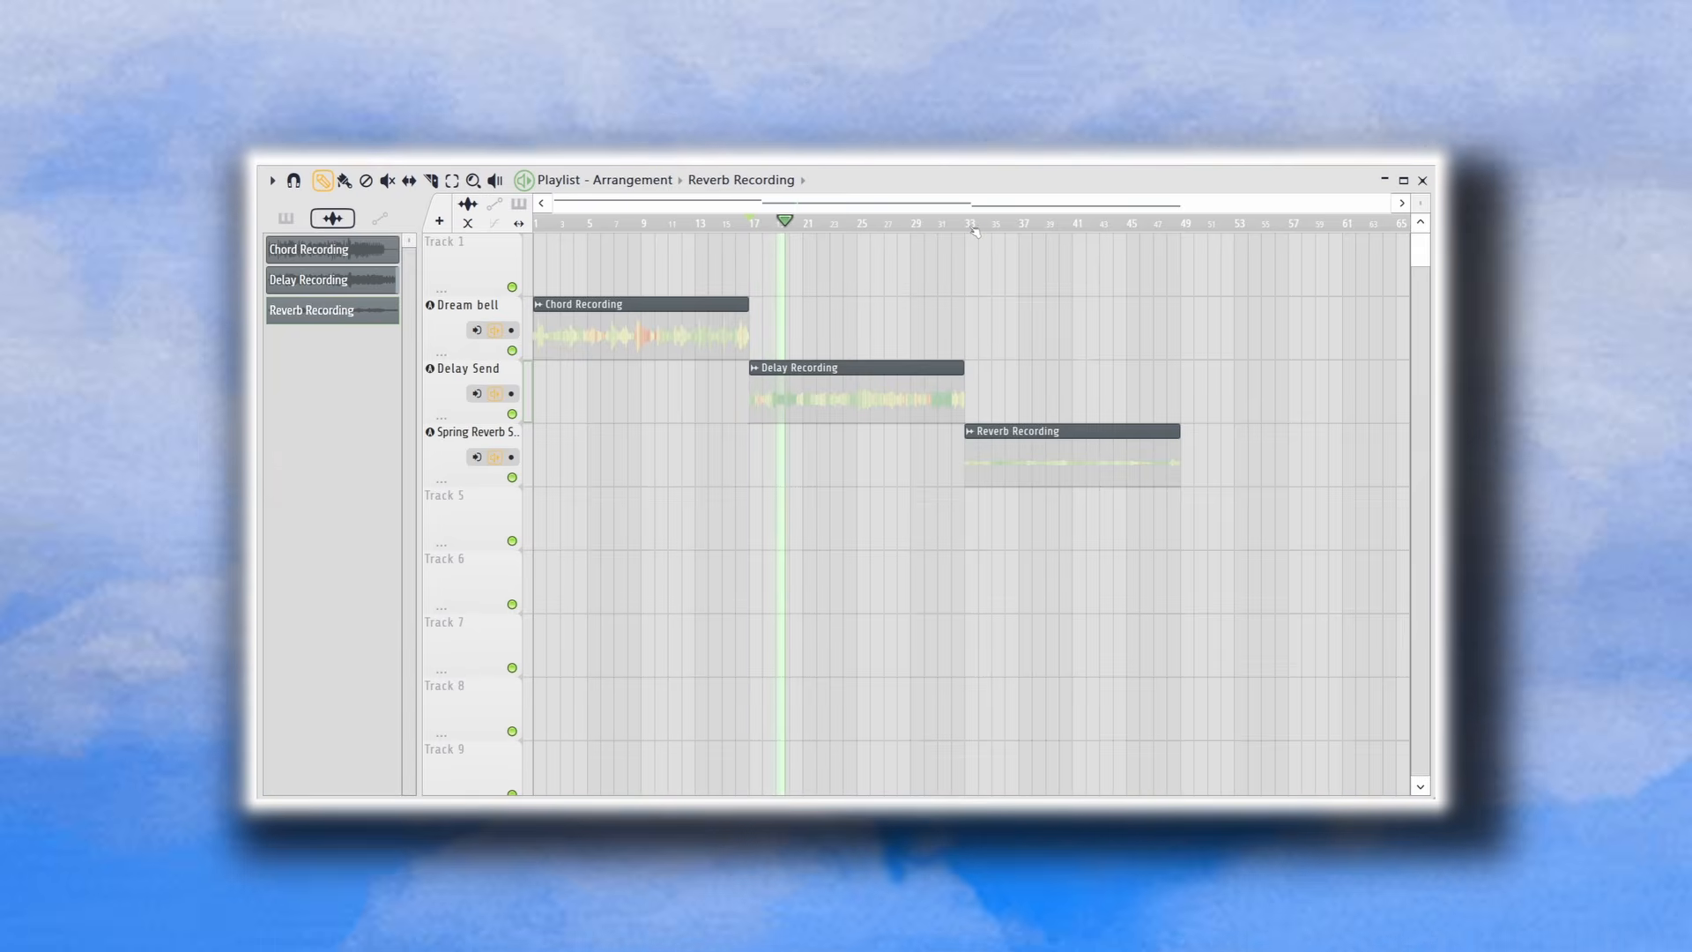
left_click(972, 226)
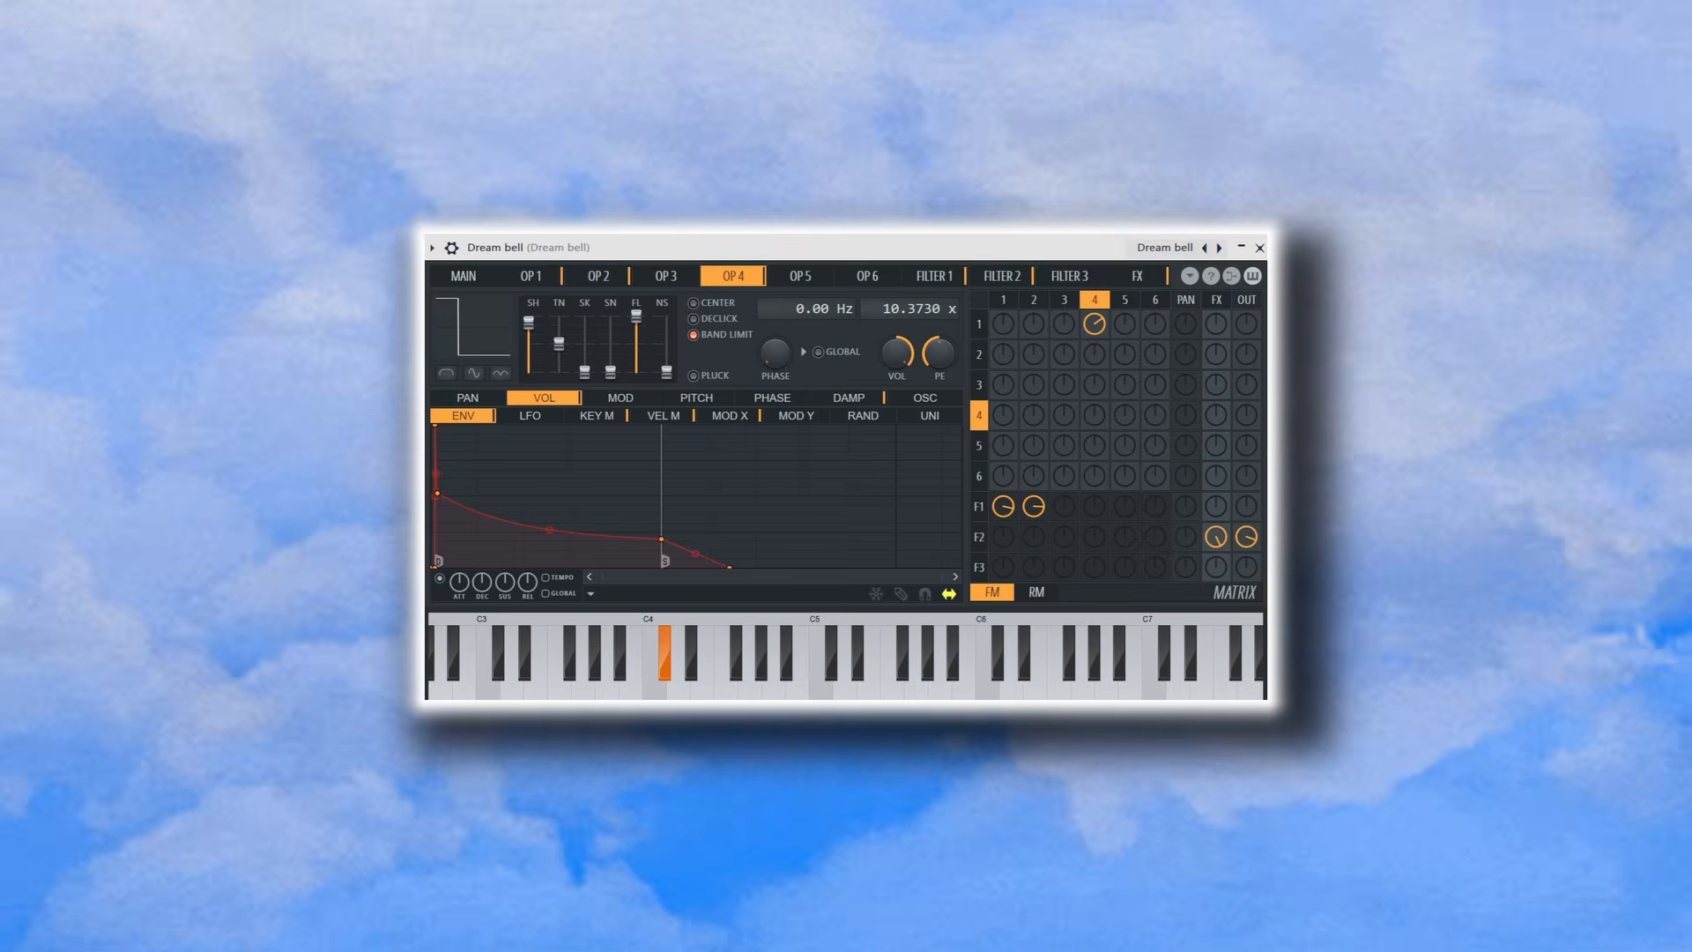
Go back through the synth's presets from Dream bell past Realistic to choose another sound
left_click(1205, 248)
left_click(1204, 247)
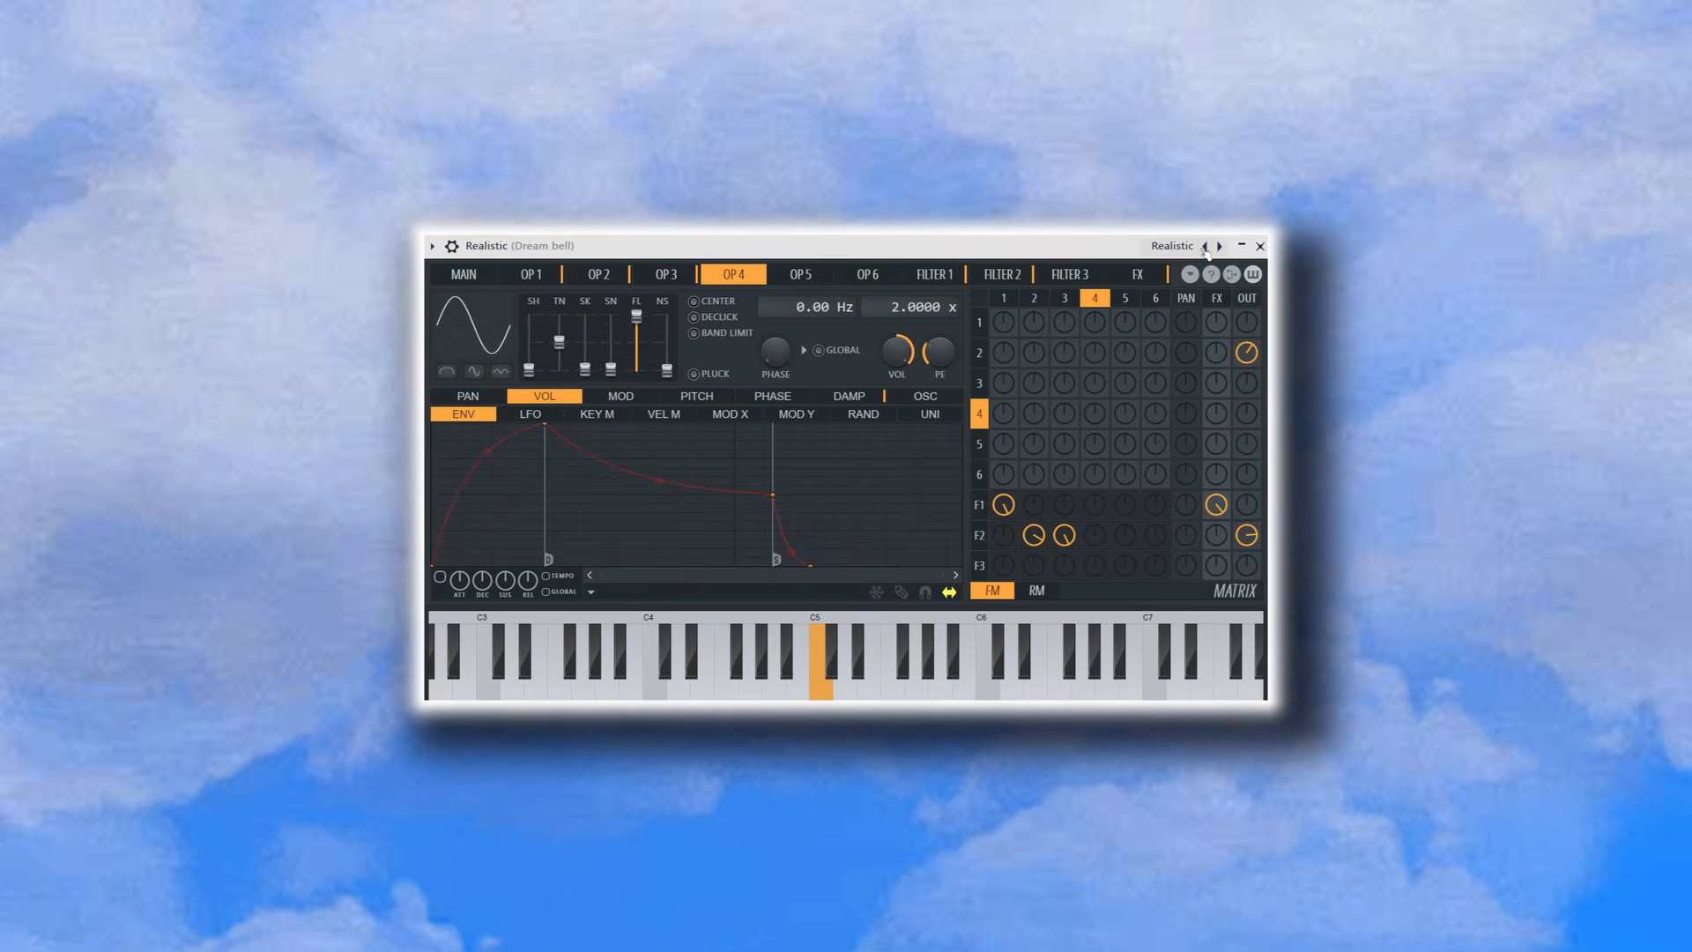
left_click(1205, 247)
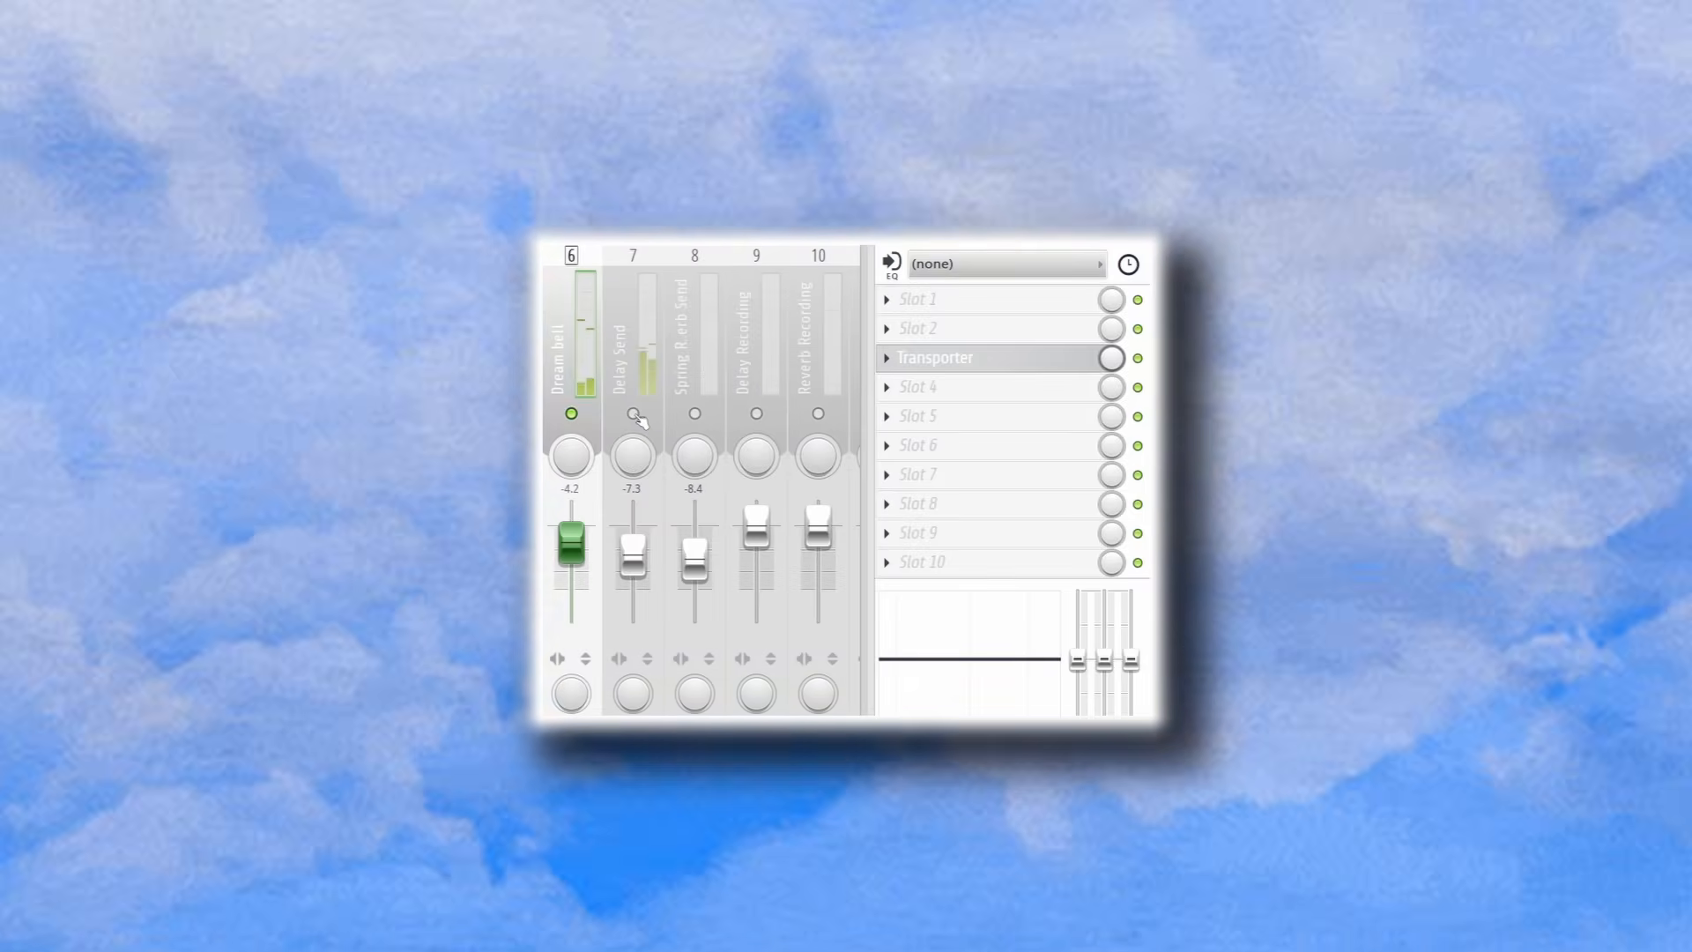
Unmute the Delay Send and Spring Reverb Send mixer tracks
left_click(633, 413)
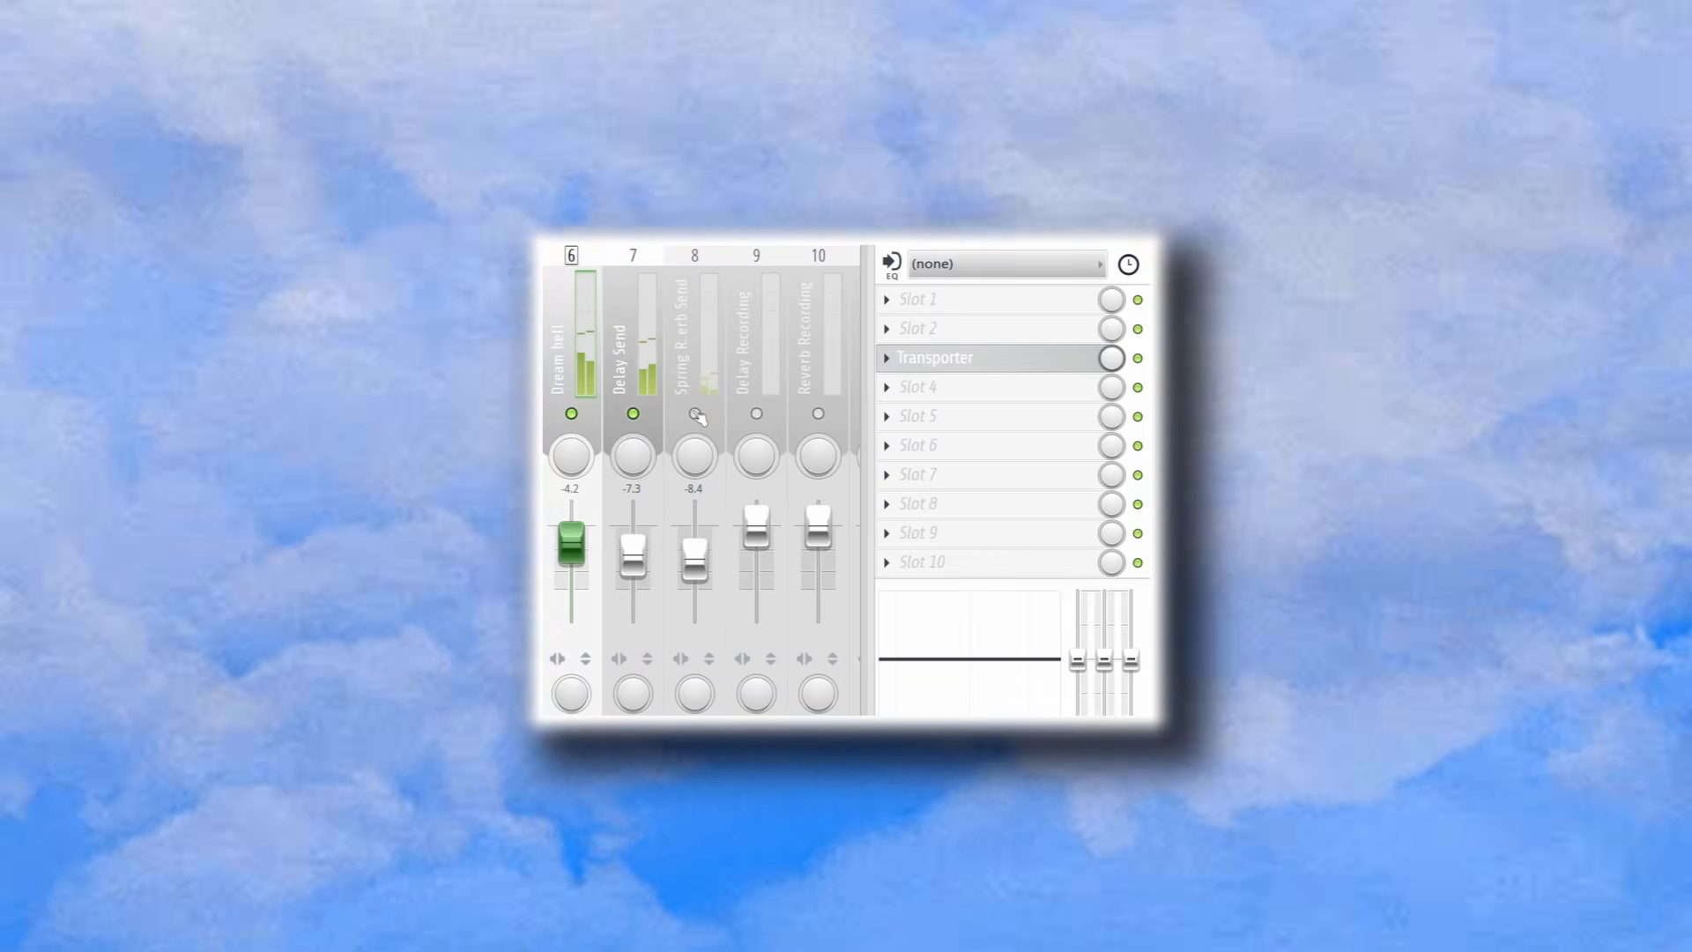
left_click(696, 414)
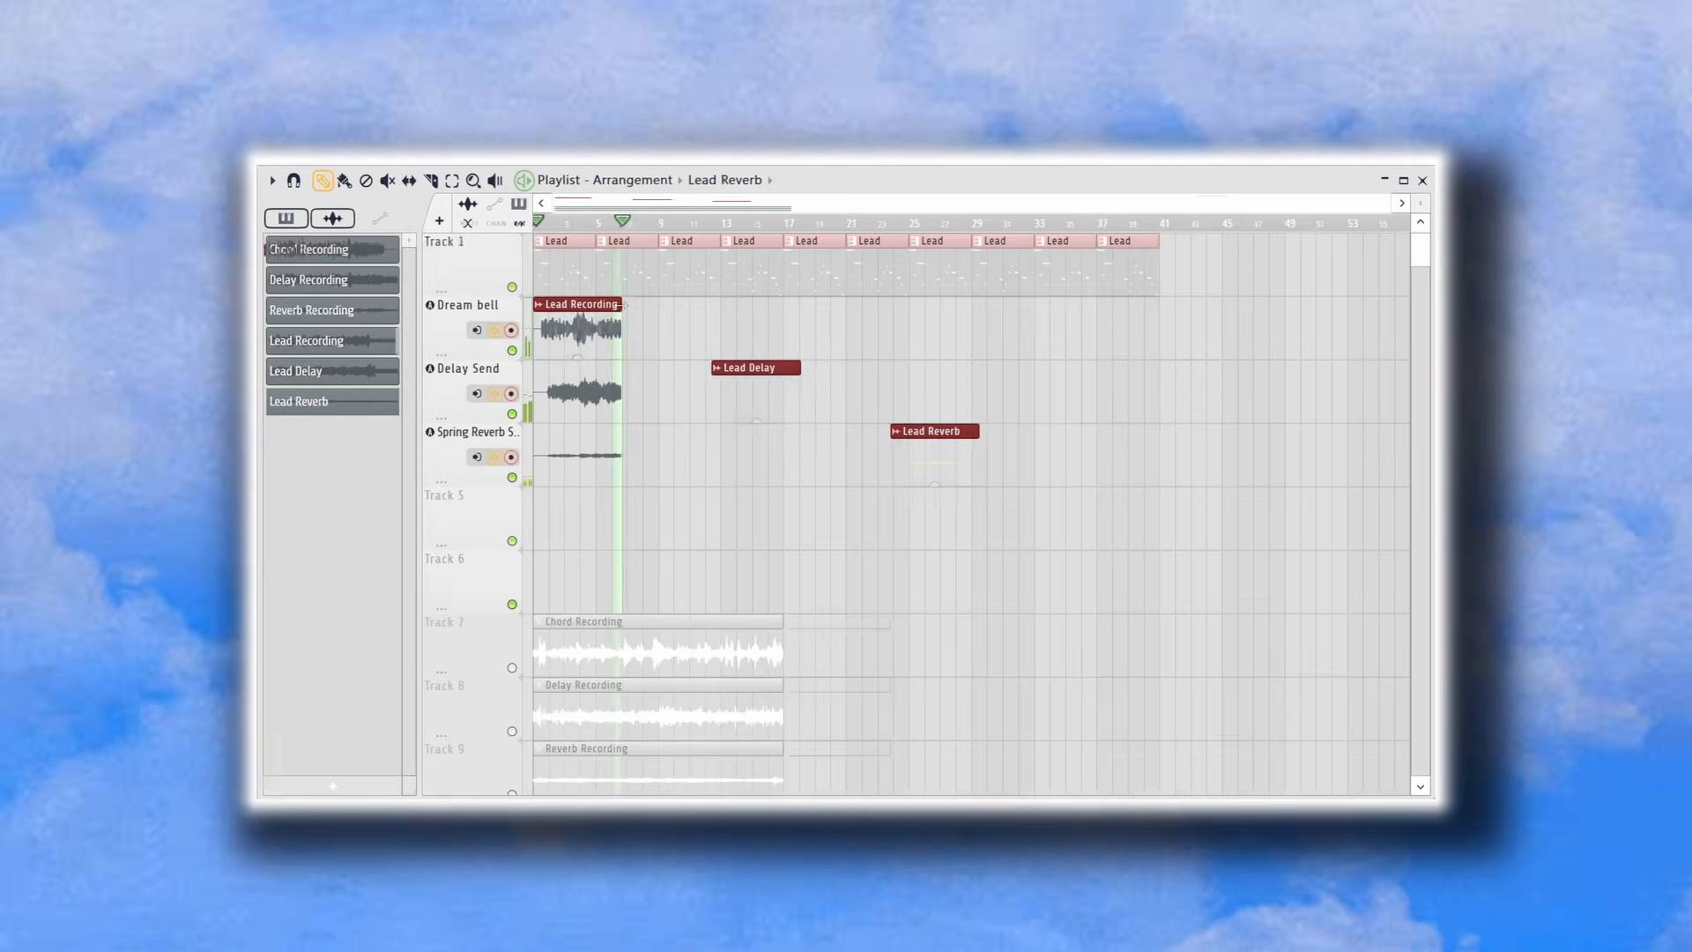
Deselect the lead clips and listen to the Lead Delay from bar 9 and the Lead Reverb from bar 17
left_click(860, 298, "ctrl")
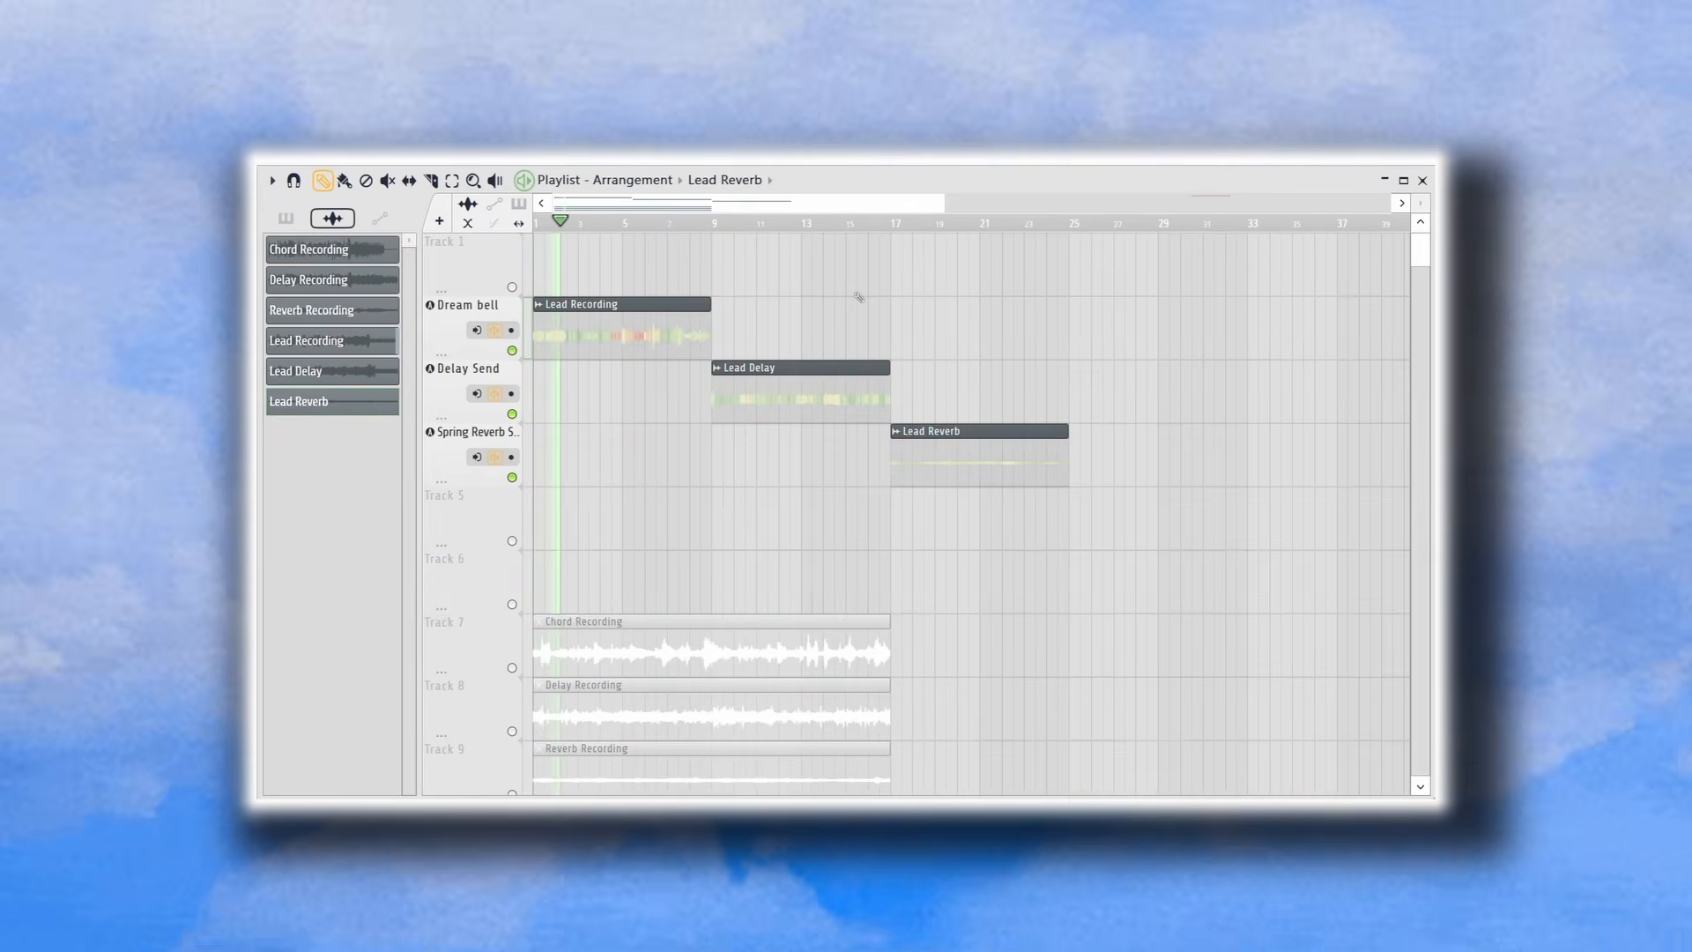
left_click(716, 224)
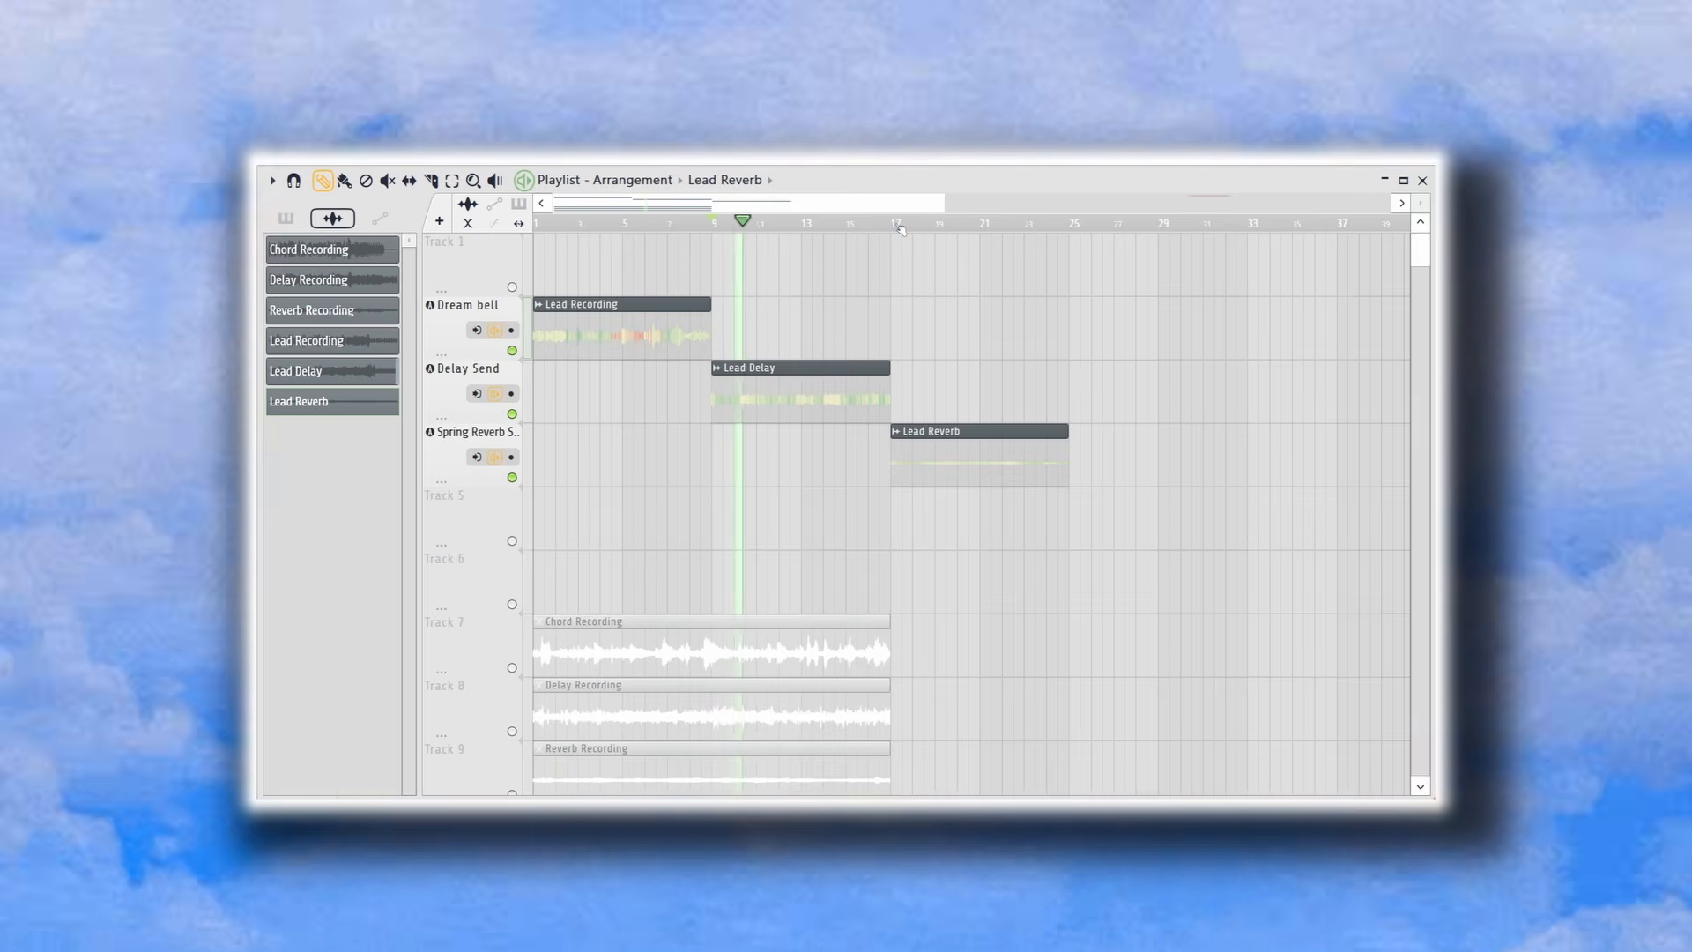
left_click(900, 228)
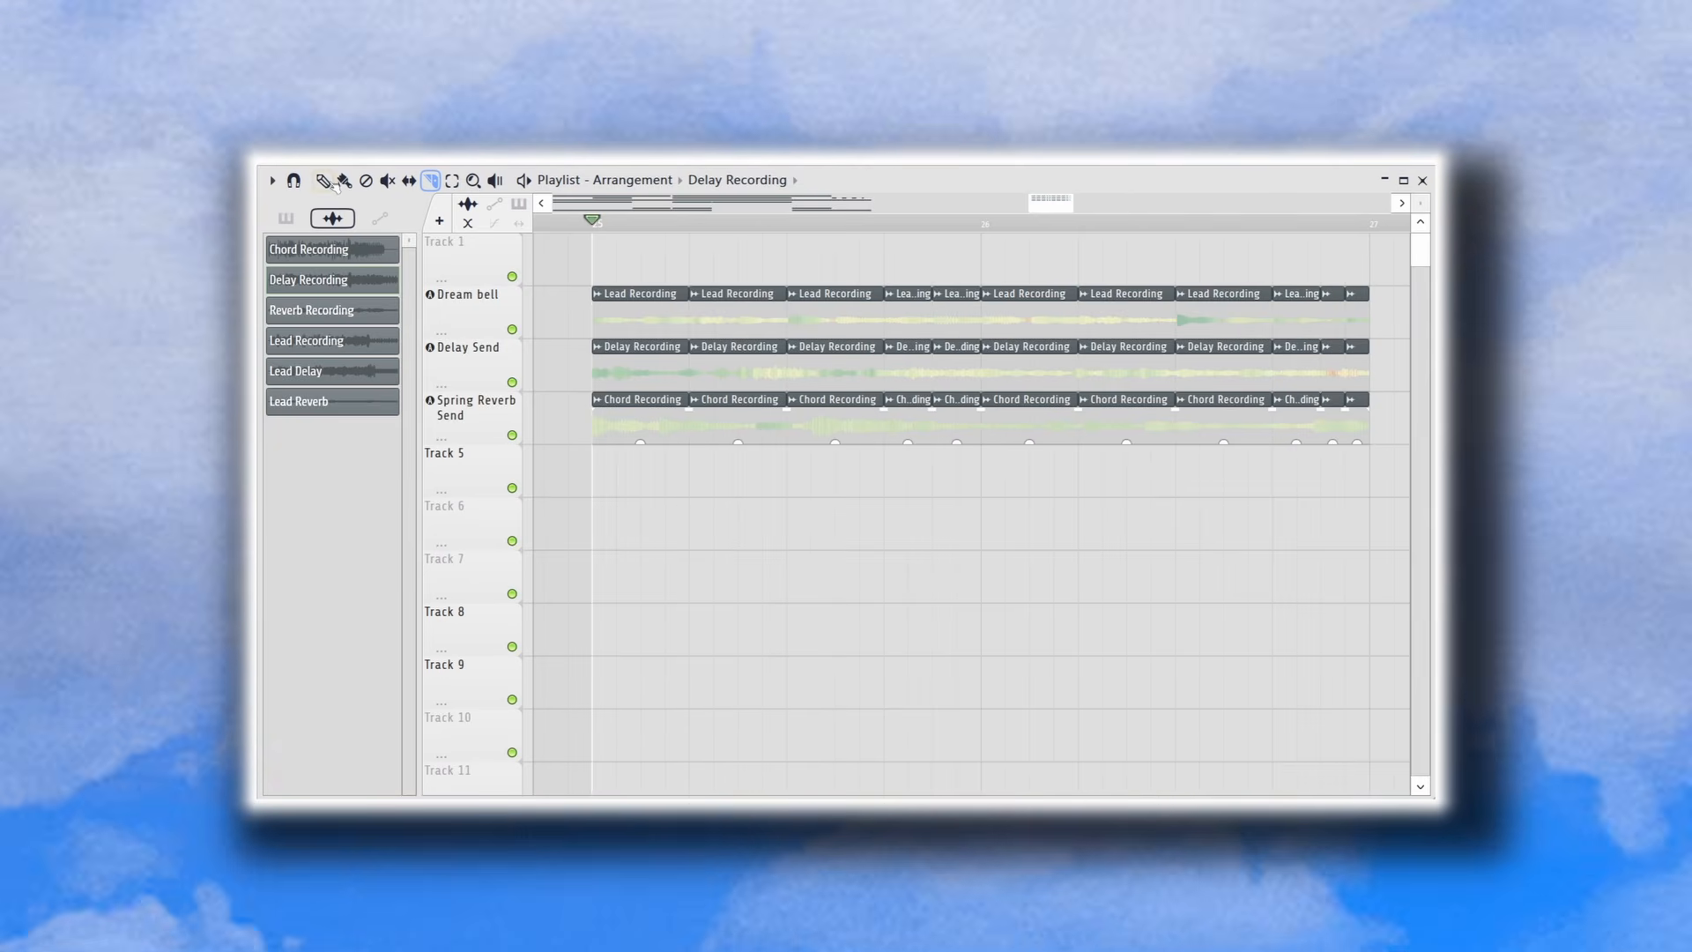
Delete alternating slices of the Lead Recording on the Dream bell track and the Delay Recording on the Delay Send track
right_click(738, 351)
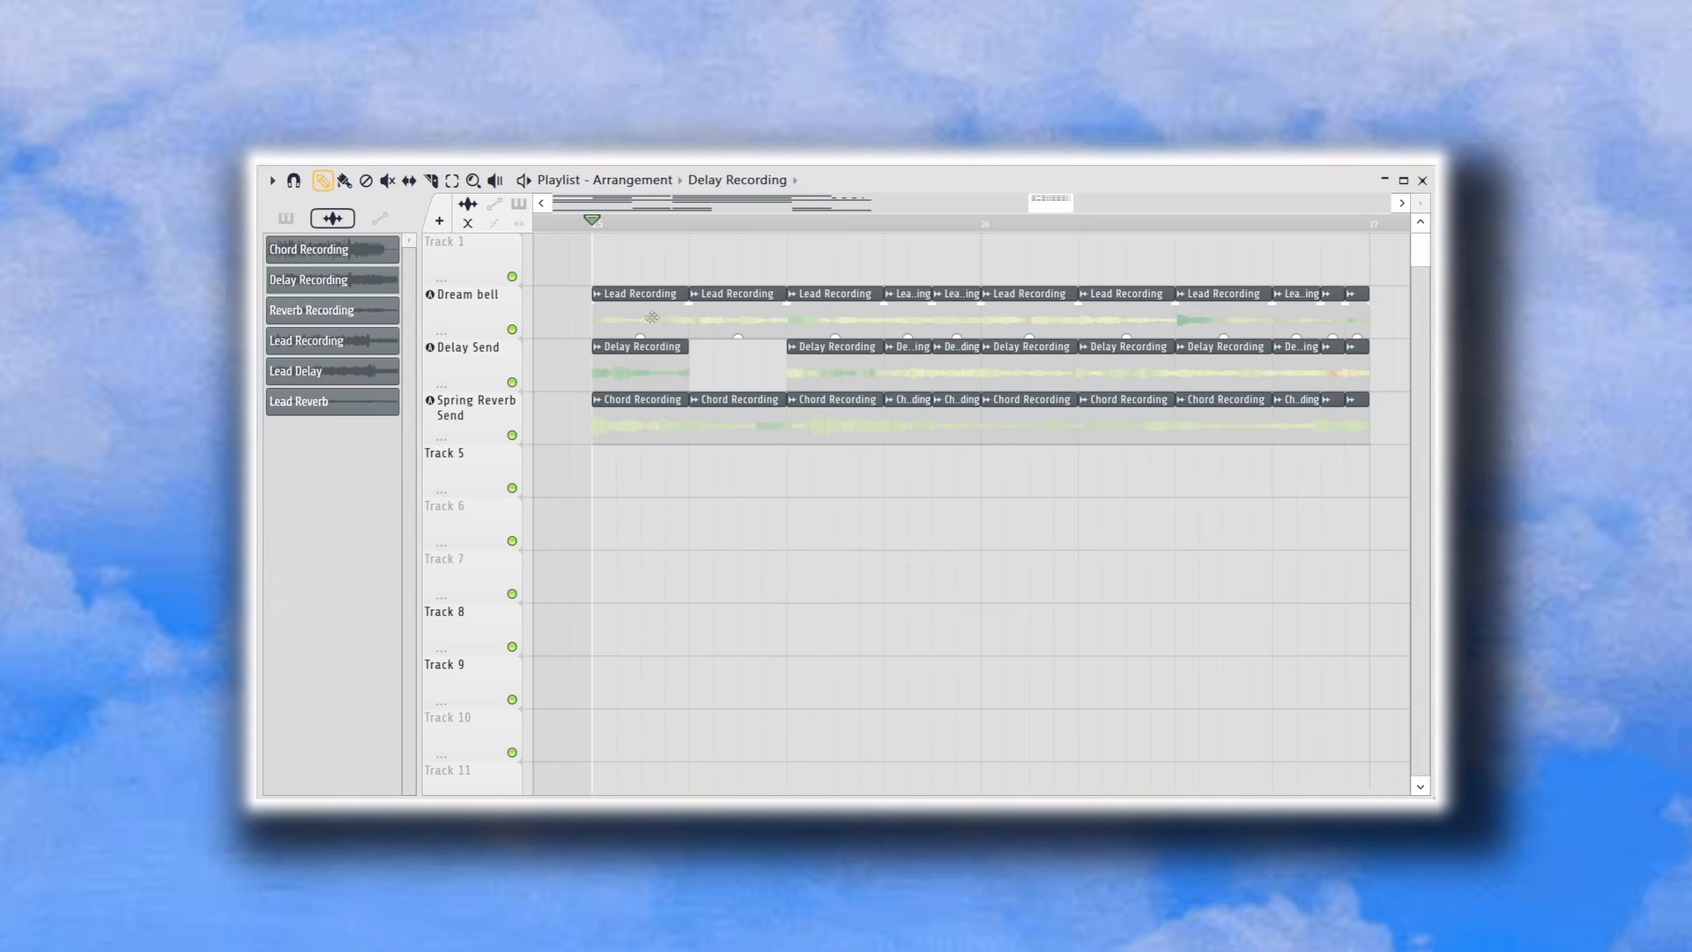
right_click(653, 317)
right_click(850, 316)
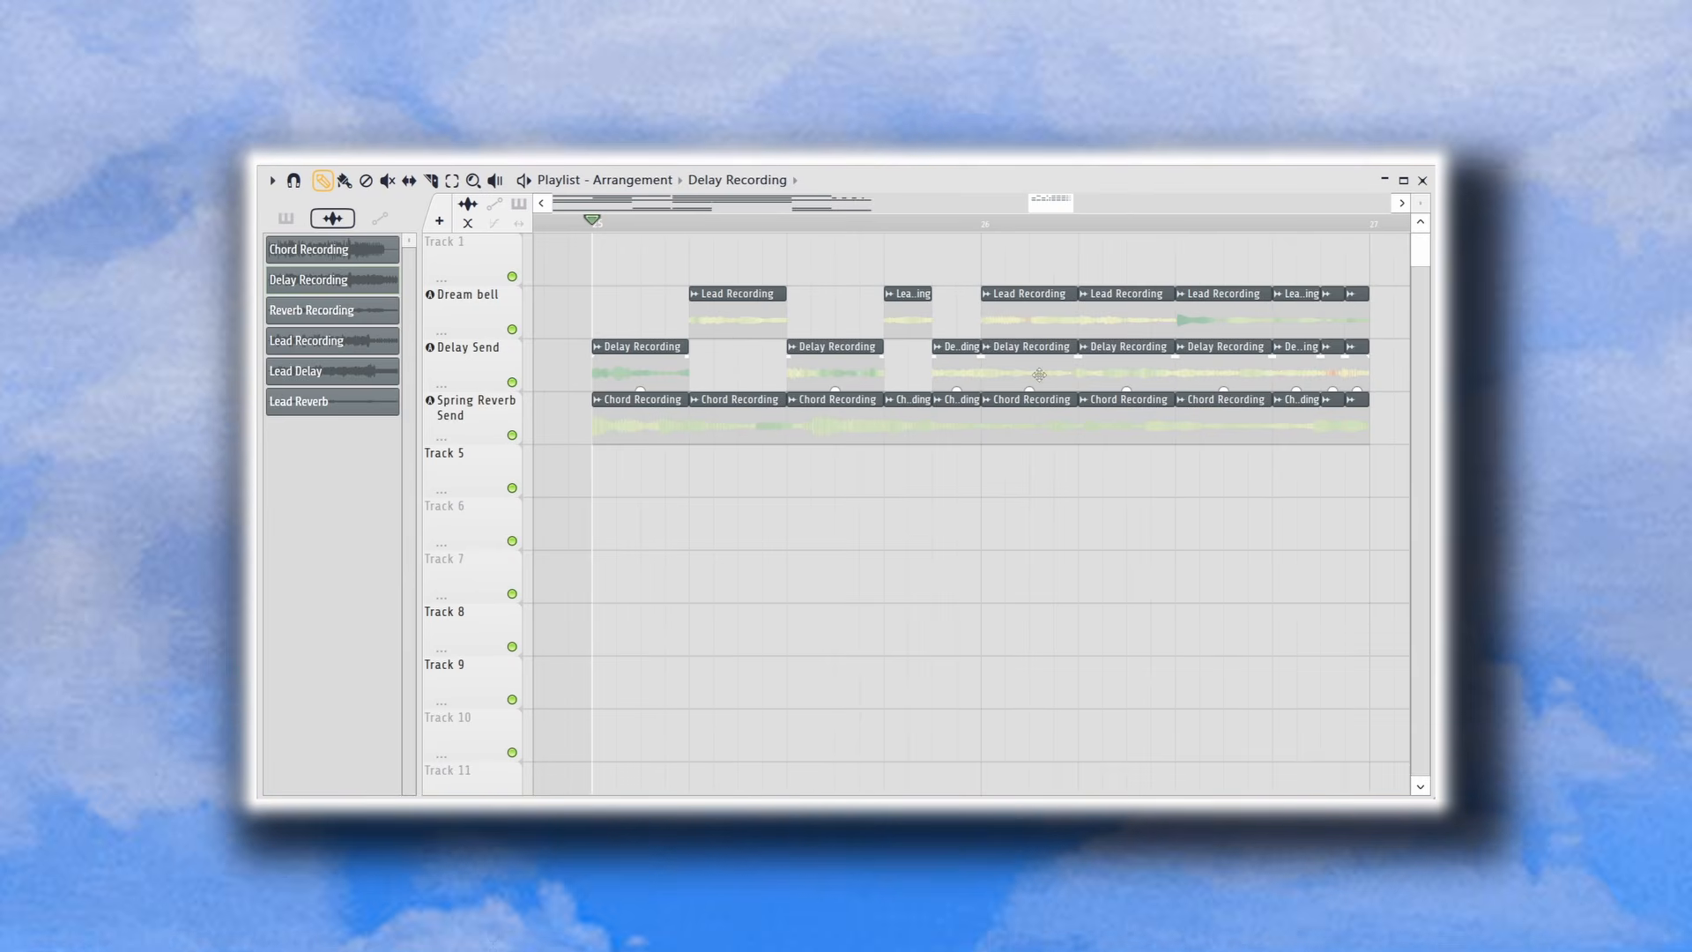
right_click(1109, 362)
right_click(1212, 317)
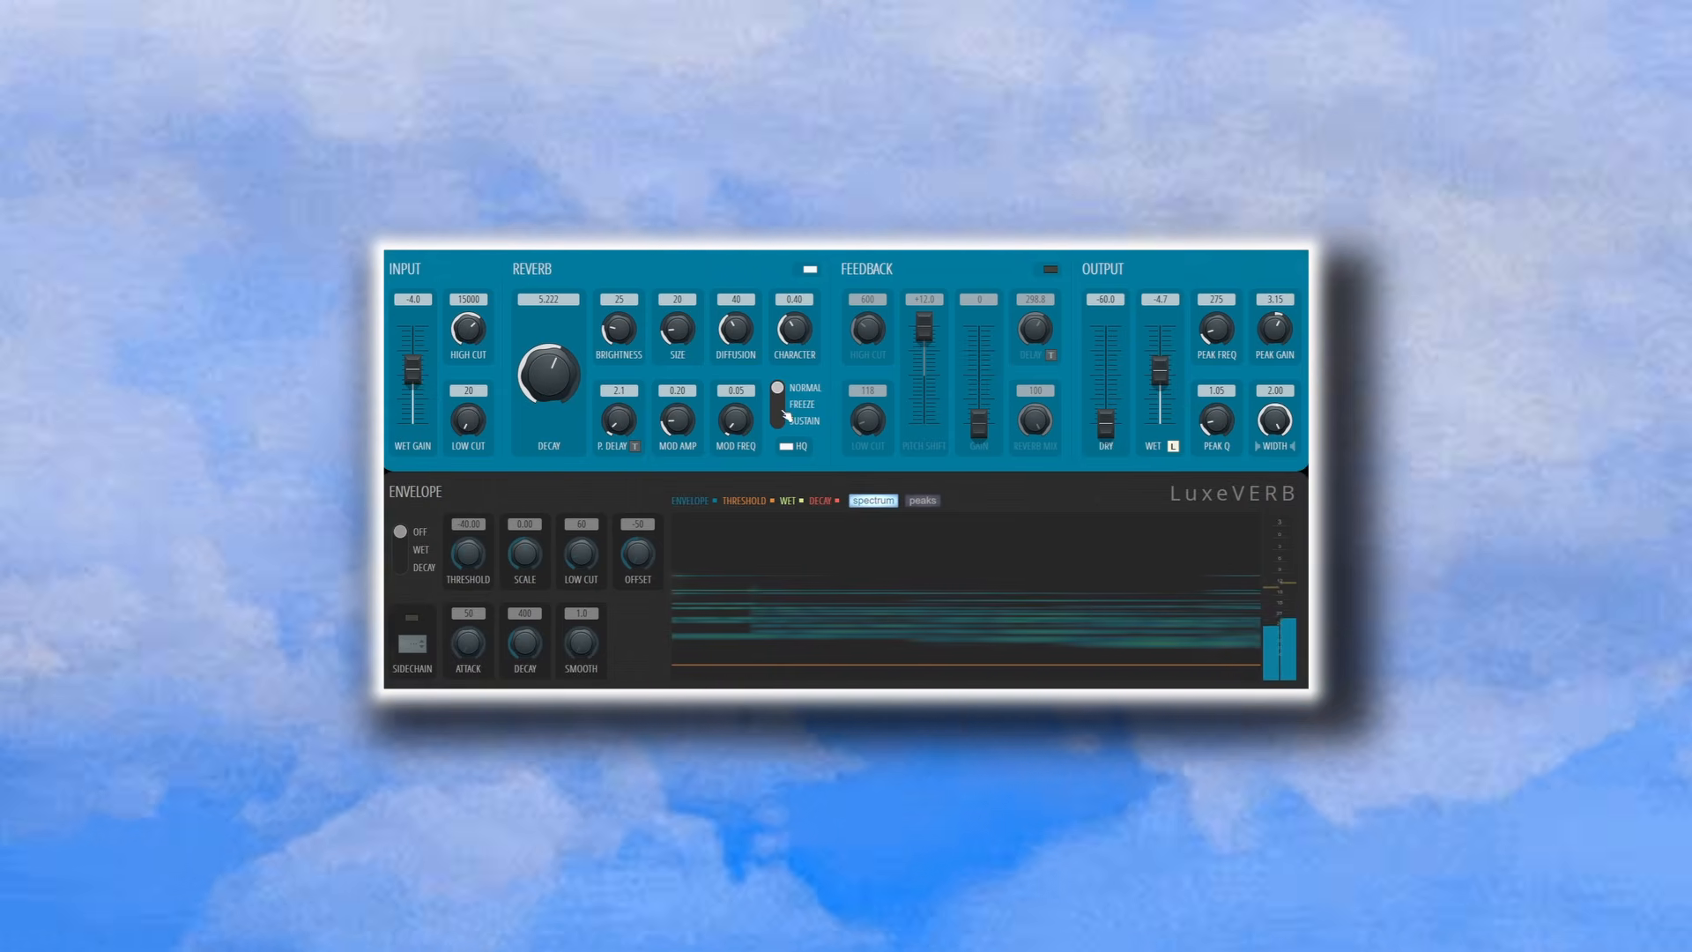
Switch the LuxeVERB reverb out of its Normal mode
left_click(787, 414)
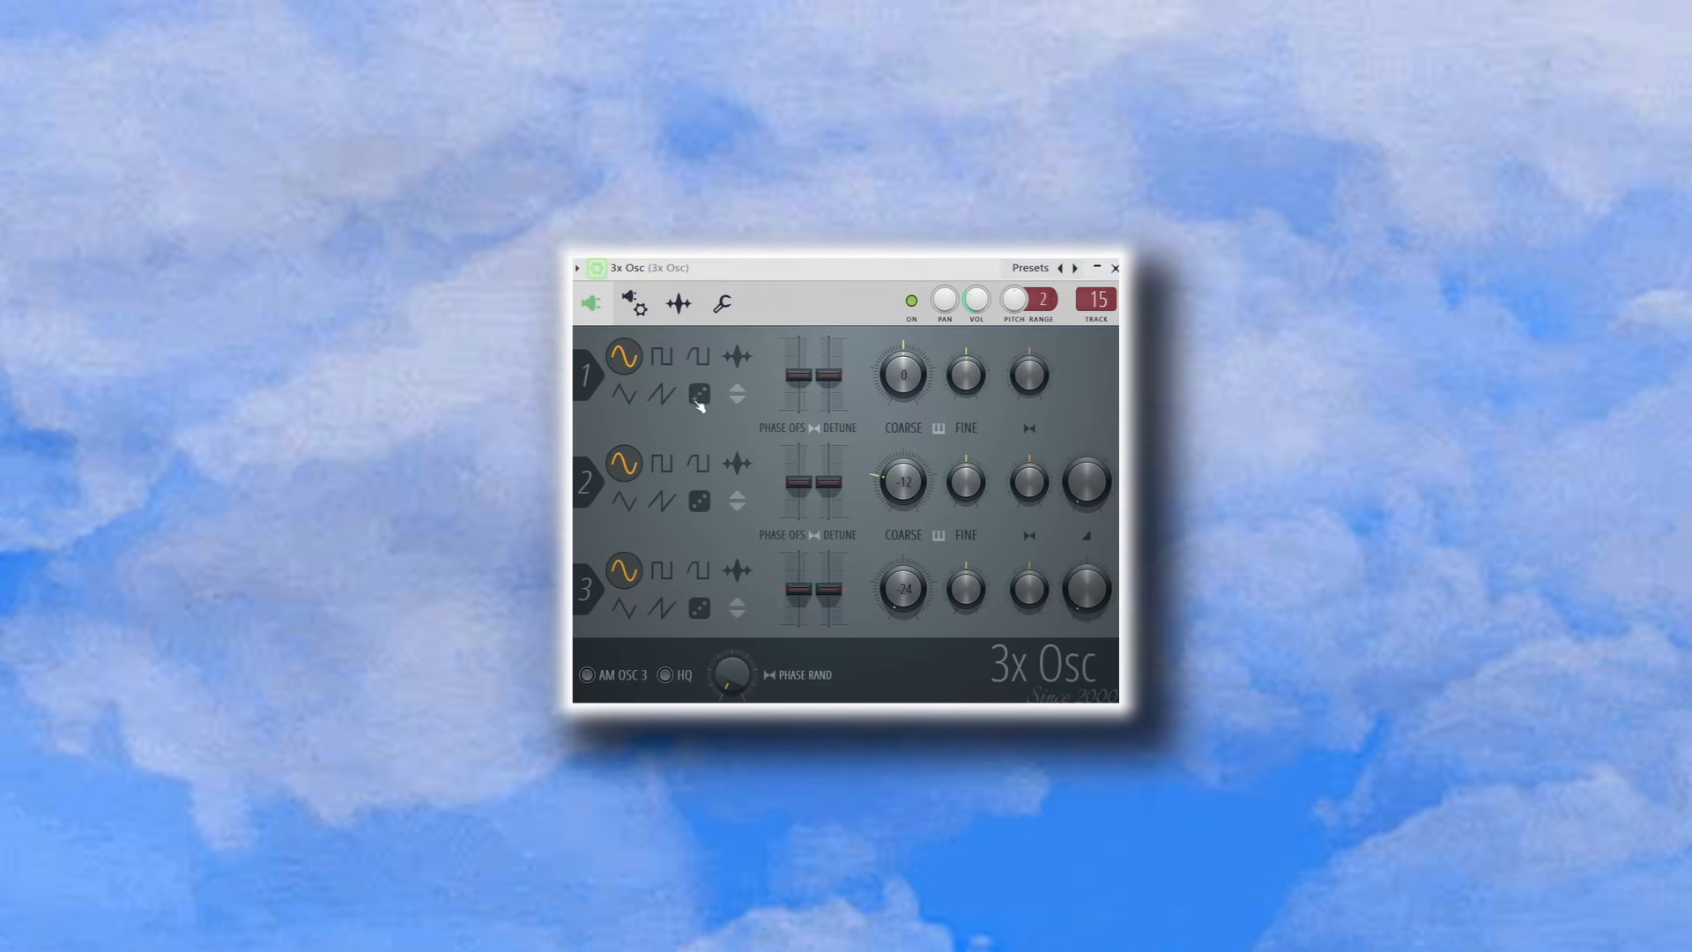
Set oscillator 1 of the 3x Osc to the noise waveform
left_click(701, 396)
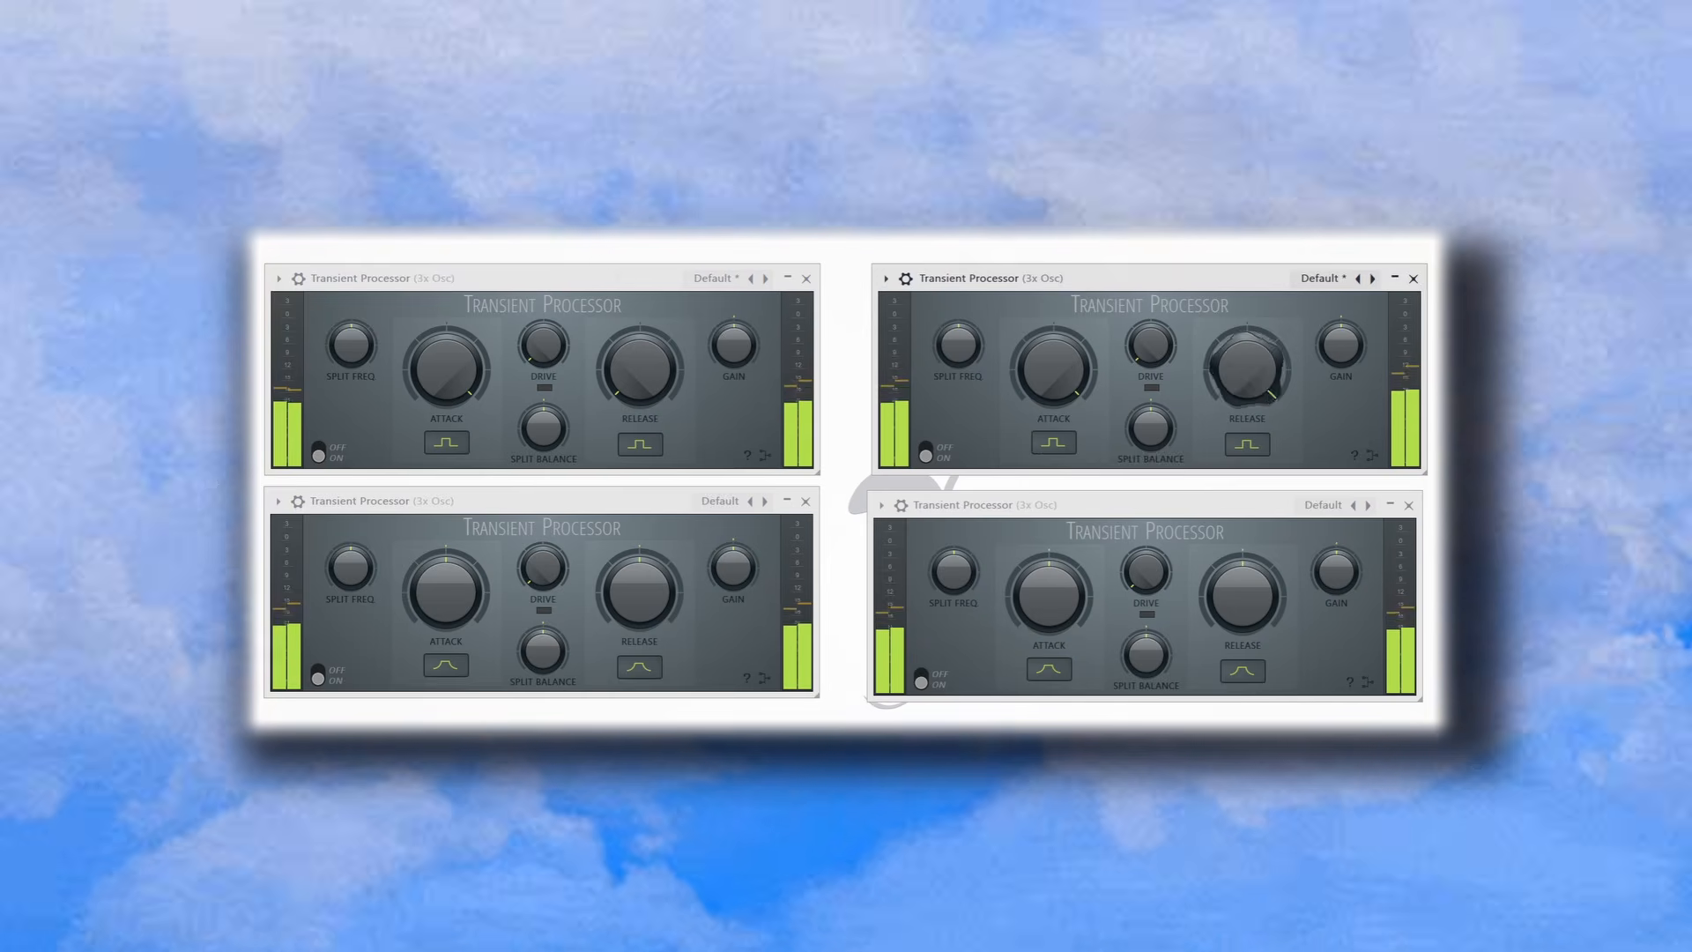
Give the two remaining default Transient Processors the steeper attack and release shapes, raise their attack to maximum and turn their release down
left_click(1049, 669)
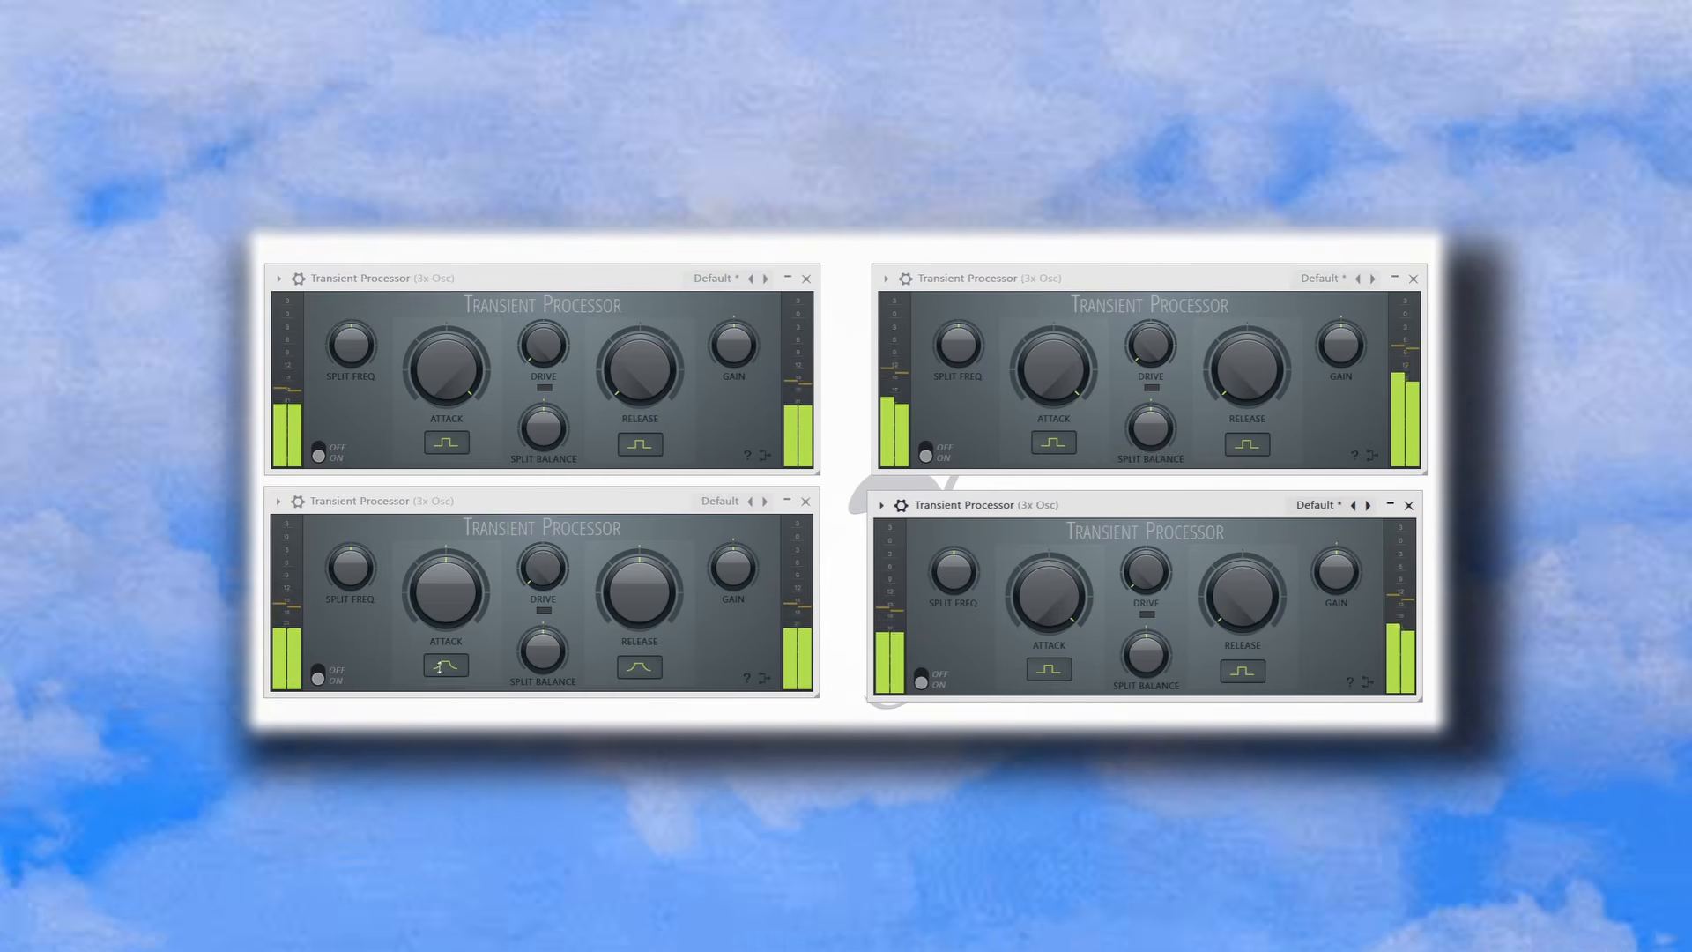
left_click(440, 667)
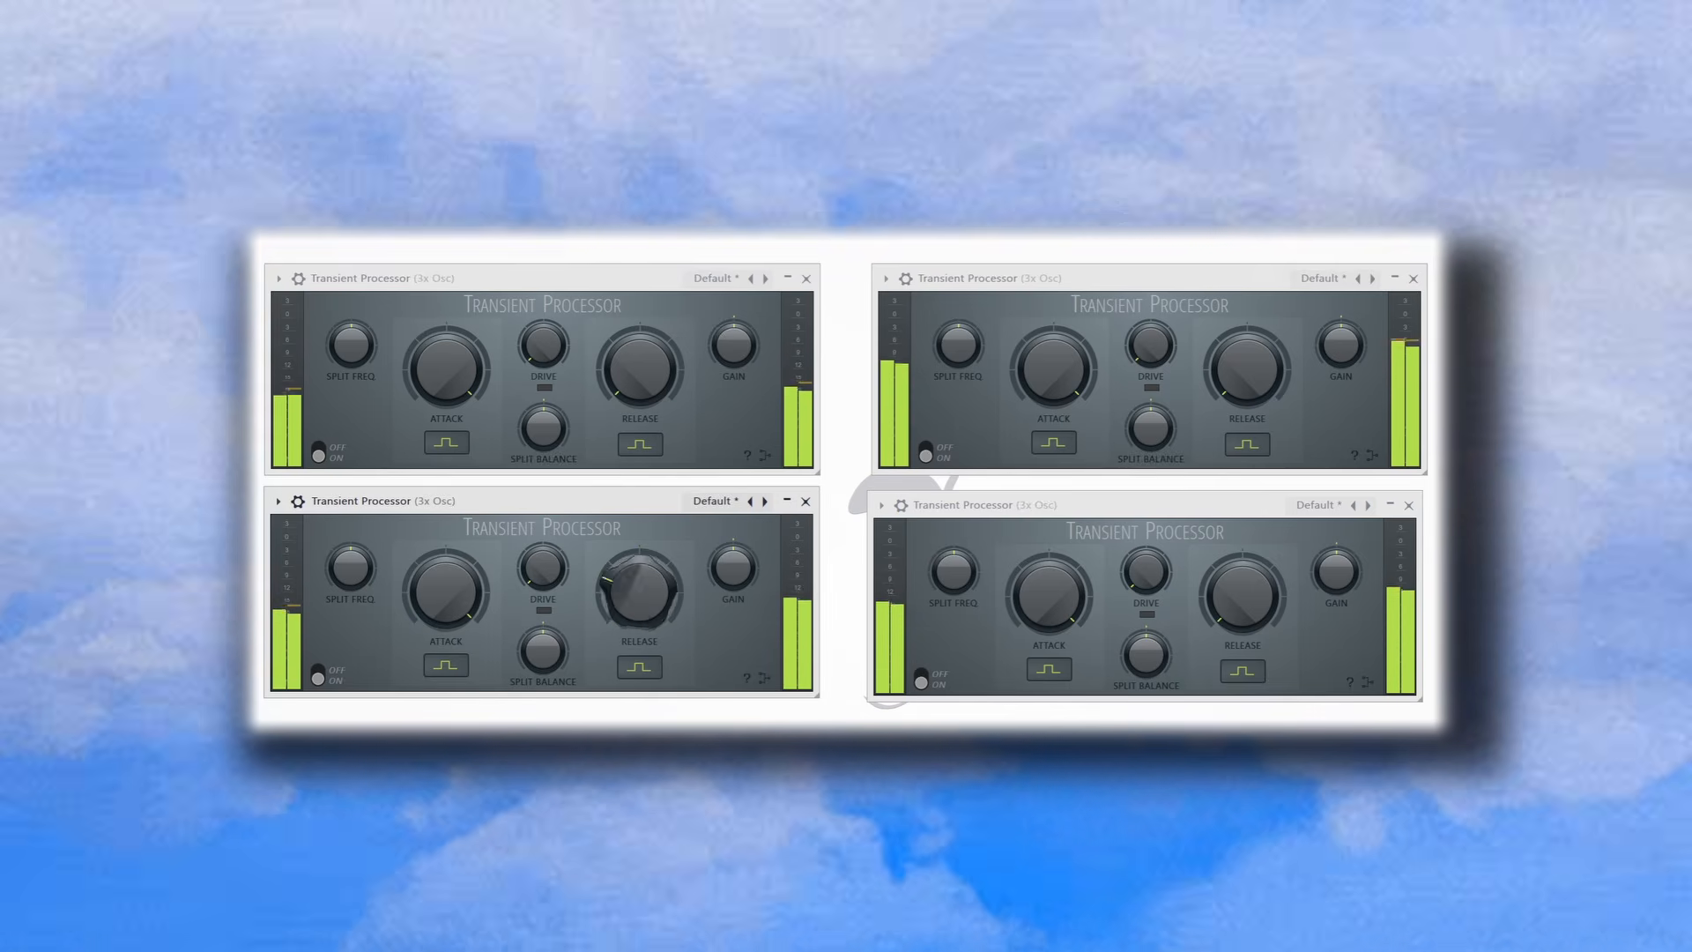